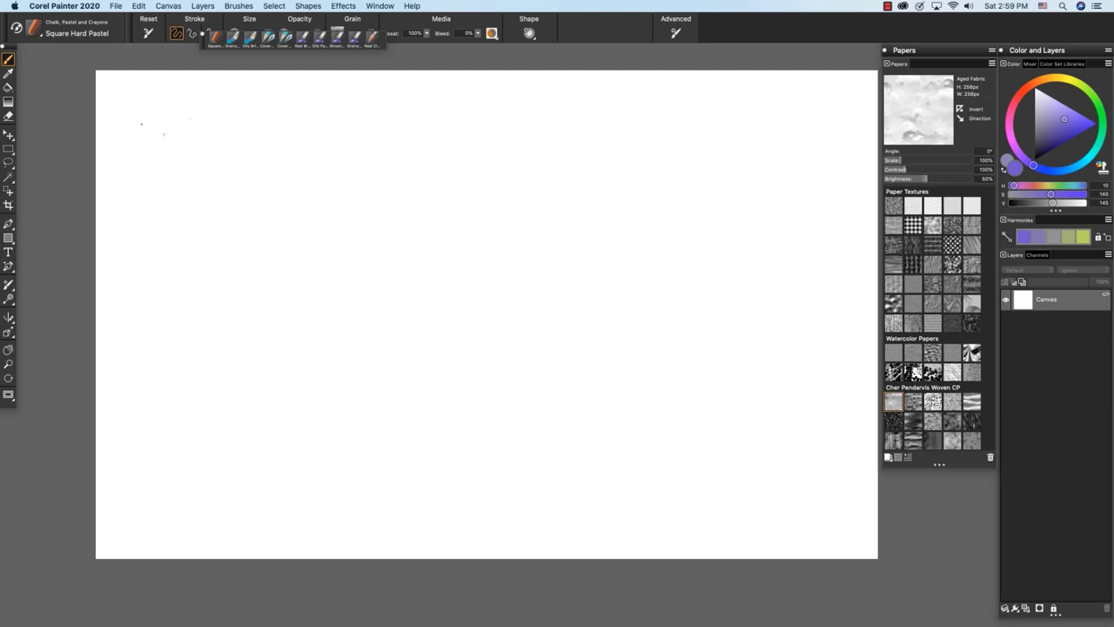
# - Paint the first purple pastel swatch showing the Aged Fabric grain
pyautogui.moveTo(122, 122)
pyautogui.mouseDown()
pyautogui.moveTo(197, 121)
pyautogui.moveTo(172, 162)
pyautogui.mouseUp()
pyautogui.moveTo(153, 202); pyautogui.dragTo(200, 188)
pyautogui.moveTo(207, 122); pyautogui.dragTo(170, 174)
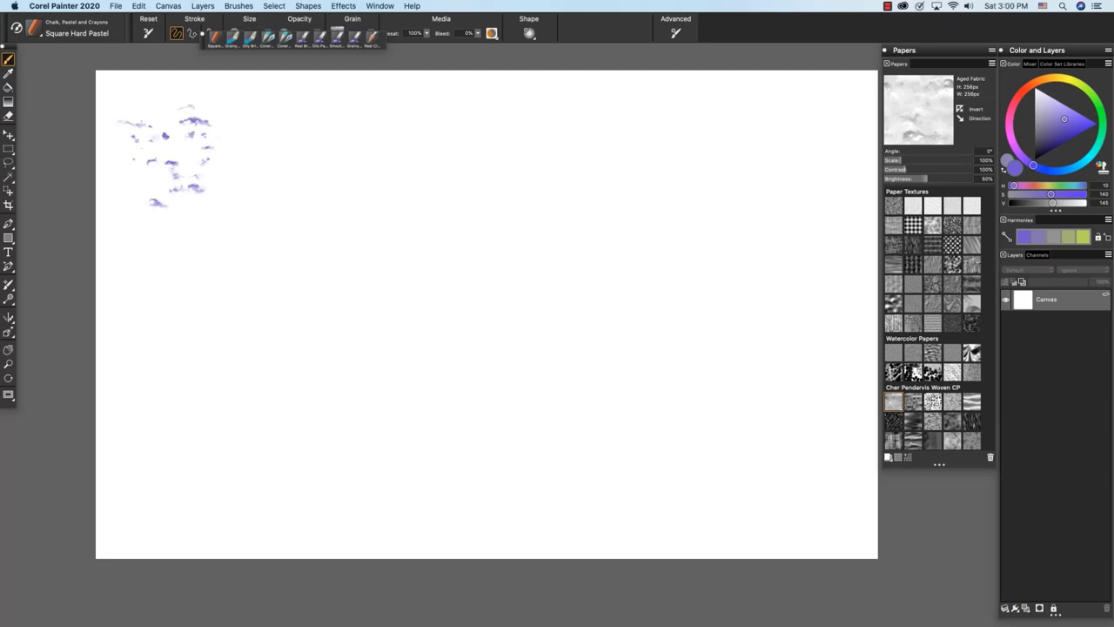
pyautogui.moveTo(124, 125); pyautogui.dragTo(157, 137)
pyautogui.moveTo(136, 203)
pyautogui.mouseDown()
pyautogui.moveTo(217, 193)
pyautogui.moveTo(205, 122)
pyautogui.moveTo(222, 204)
pyautogui.moveTo(180, 122)
pyautogui.moveTo(248, 162)
pyautogui.moveTo(196, 221)
pyautogui.moveTo(159, 162)
pyautogui.mouseUp()
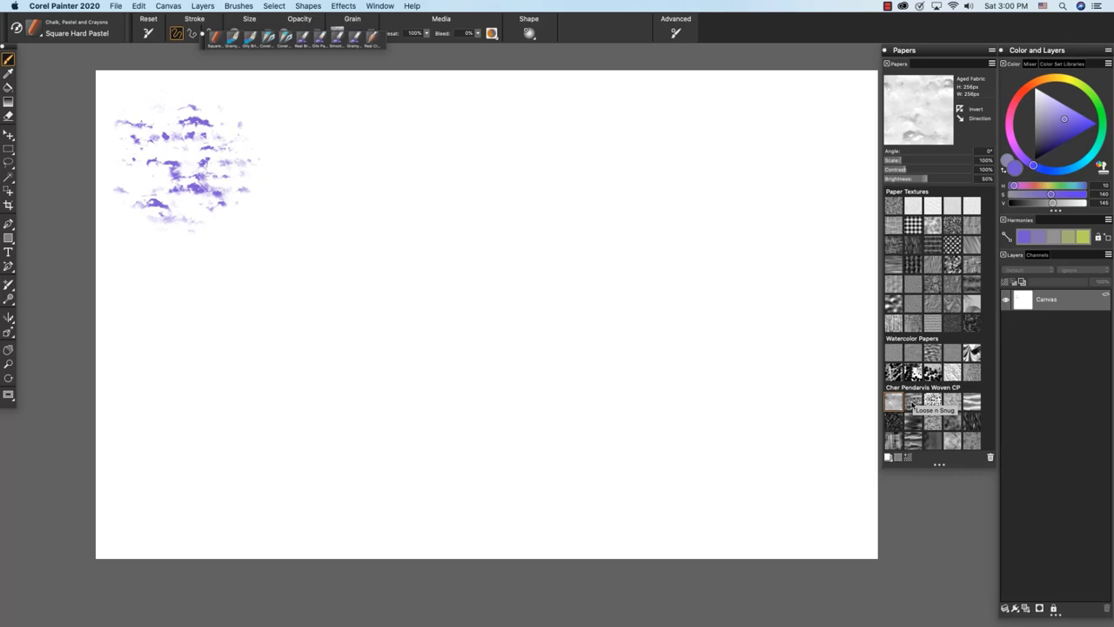
# - Paint Loose n Snug, Nubby Woven and Tiny Op swatches beside it in the top row
pyautogui.click(913, 401)
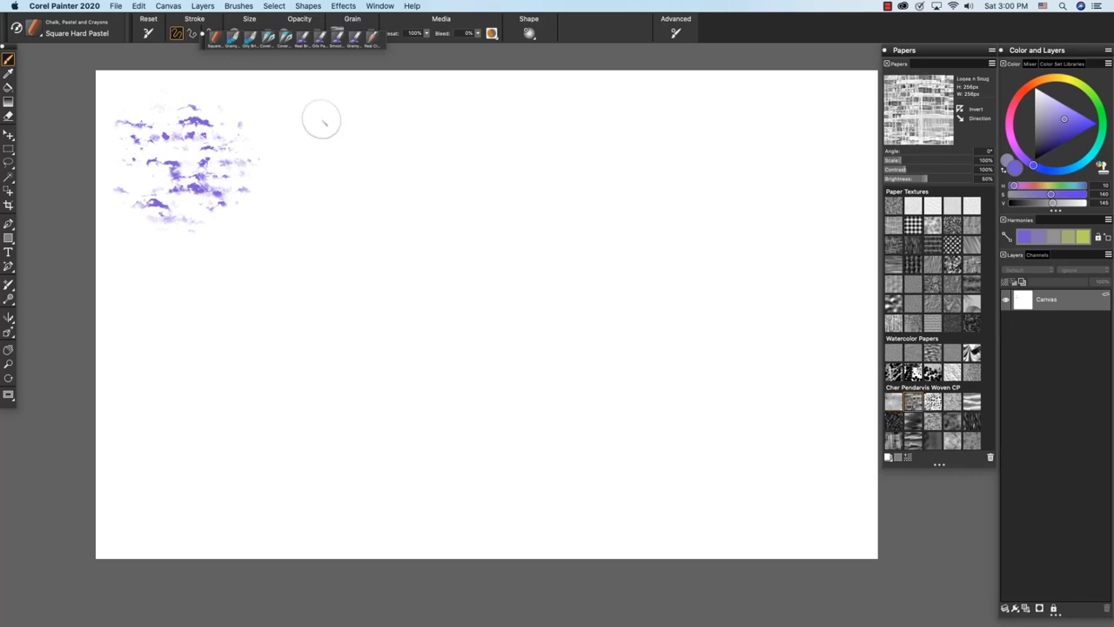
pyautogui.moveTo(321, 117)
pyautogui.mouseDown()
pyautogui.moveTo(296, 120)
pyautogui.moveTo(296, 141)
pyautogui.moveTo(343, 169)
pyautogui.moveTo(324, 106)
pyautogui.moveTo(320, 193)
pyautogui.mouseUp()
pyautogui.moveTo(315, 143); pyautogui.dragTo(283, 116)
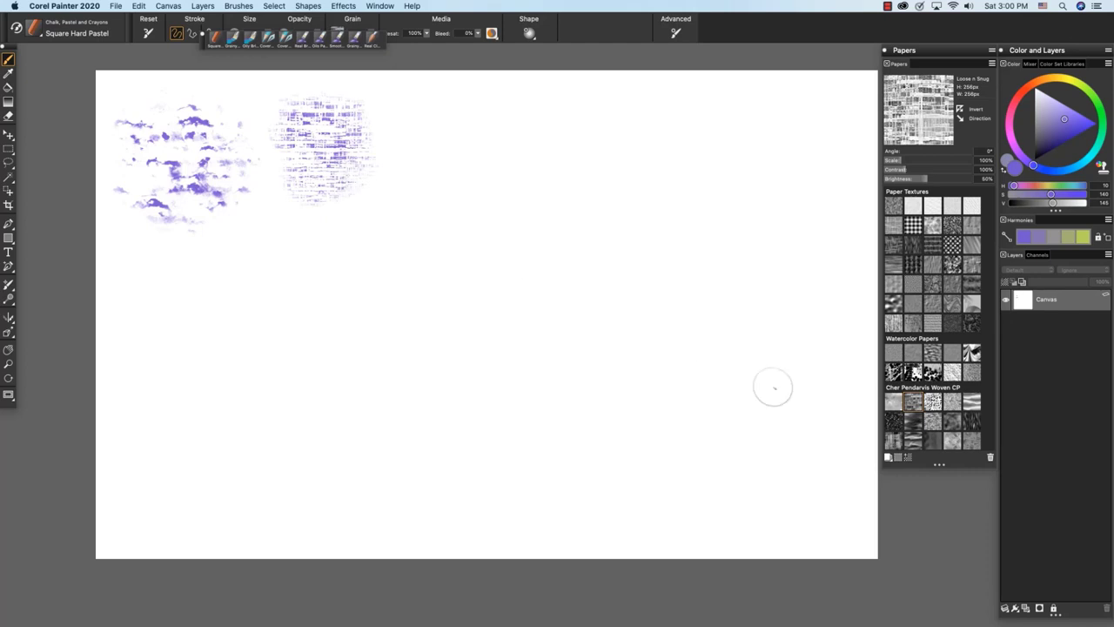
pyautogui.click(932, 401)
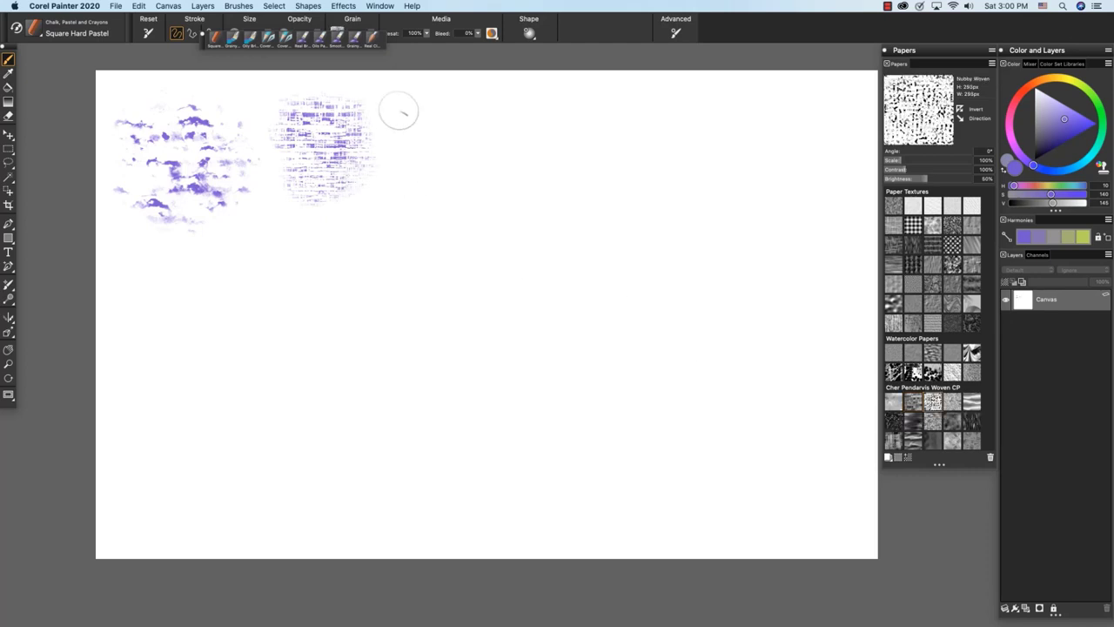
pyautogui.moveTo(397, 107)
pyautogui.mouseDown()
pyautogui.moveTo(428, 112)
pyautogui.moveTo(457, 187)
pyautogui.moveTo(479, 105)
pyautogui.moveTo(405, 174)
pyautogui.moveTo(470, 165)
pyautogui.mouseUp()
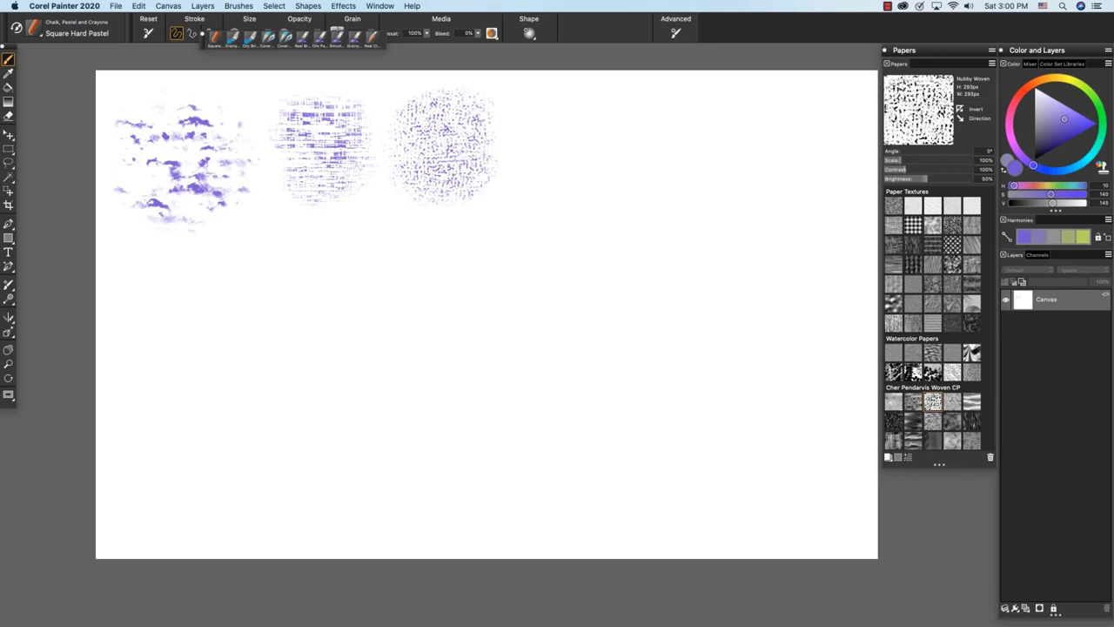
pyautogui.click(952, 402)
pyautogui.moveTo(547, 112)
pyautogui.mouseDown()
pyautogui.moveTo(557, 121)
pyautogui.moveTo(544, 161)
pyautogui.moveTo(601, 187)
pyautogui.moveTo(588, 122)
pyautogui.moveTo(635, 126)
pyautogui.mouseUp()
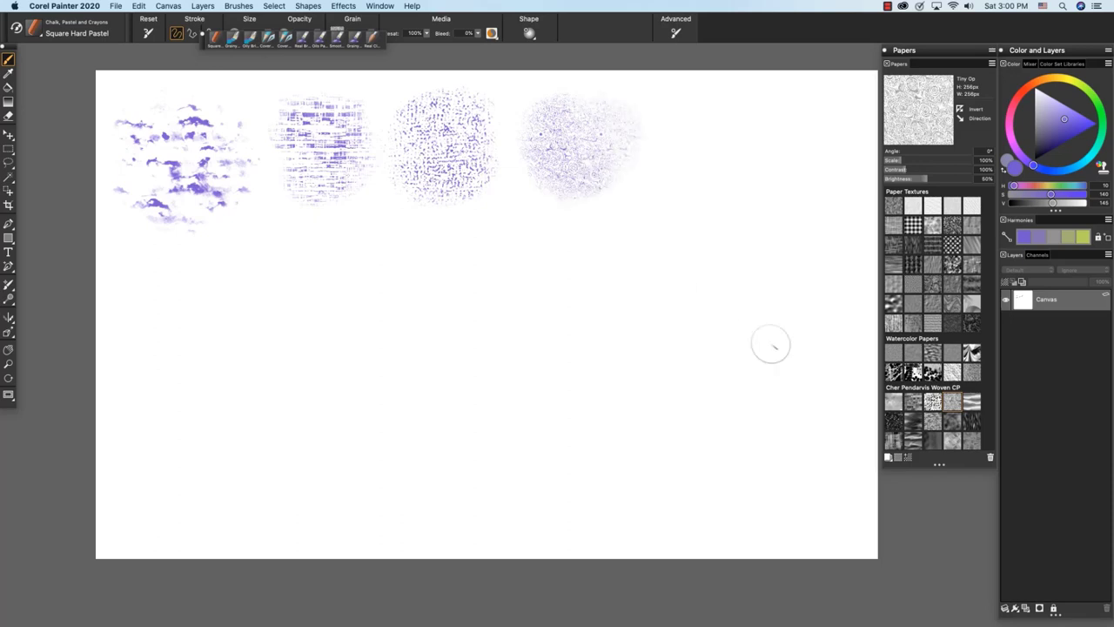
# - Paint a wavy Satin Op swatch ending row one and a Pile of String swatch starting row two
pyautogui.click(971, 402)
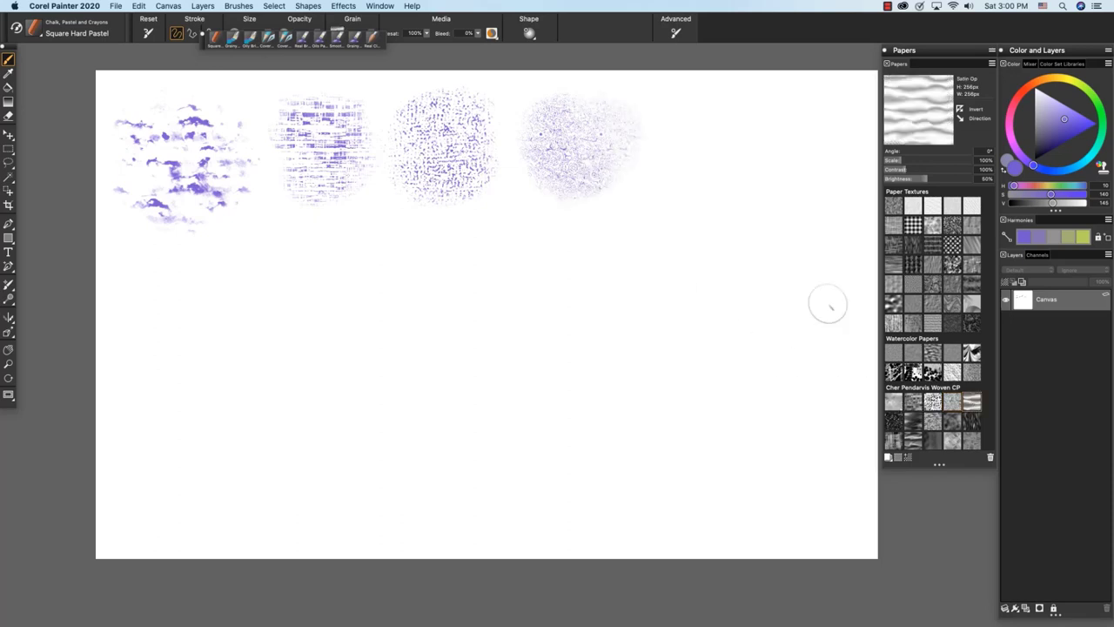
pyautogui.moveTo(704, 117)
pyautogui.mouseDown()
pyautogui.moveTo(750, 132)
pyautogui.moveTo(696, 153)
pyautogui.mouseUp()
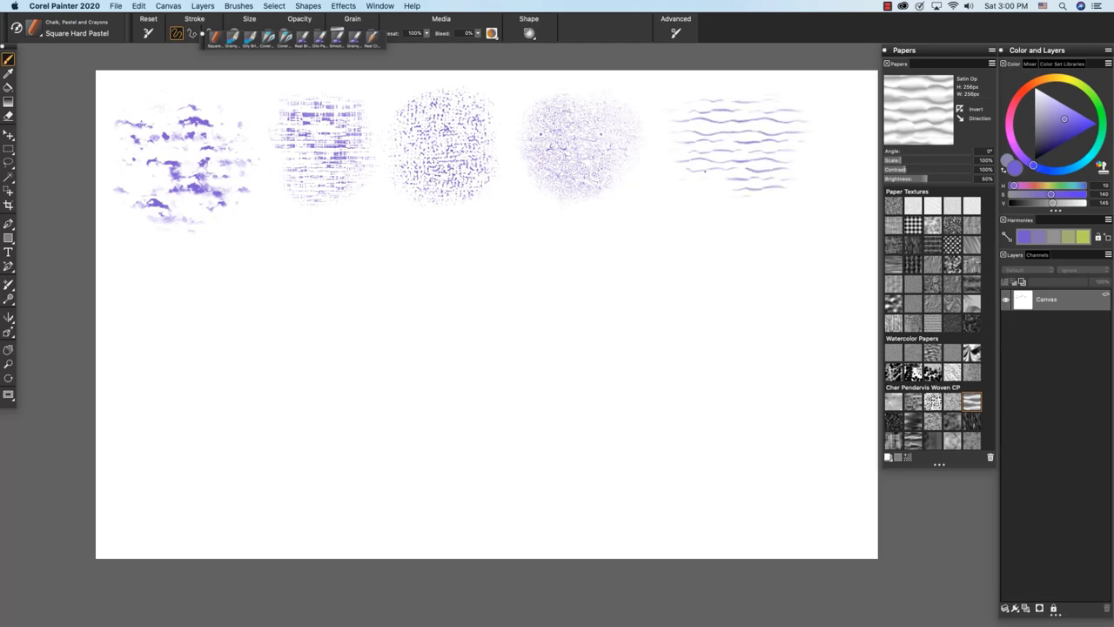
pyautogui.click(894, 421)
pyautogui.moveTo(153, 265)
pyautogui.mouseDown()
pyautogui.moveTo(167, 328)
pyautogui.moveTo(202, 283)
pyautogui.moveTo(217, 308)
pyautogui.moveTo(140, 339)
pyautogui.moveTo(166, 300)
pyautogui.moveTo(148, 335)
pyautogui.moveTo(170, 340)
pyautogui.moveTo(213, 313)
pyautogui.moveTo(191, 344)
pyautogui.mouseUp()
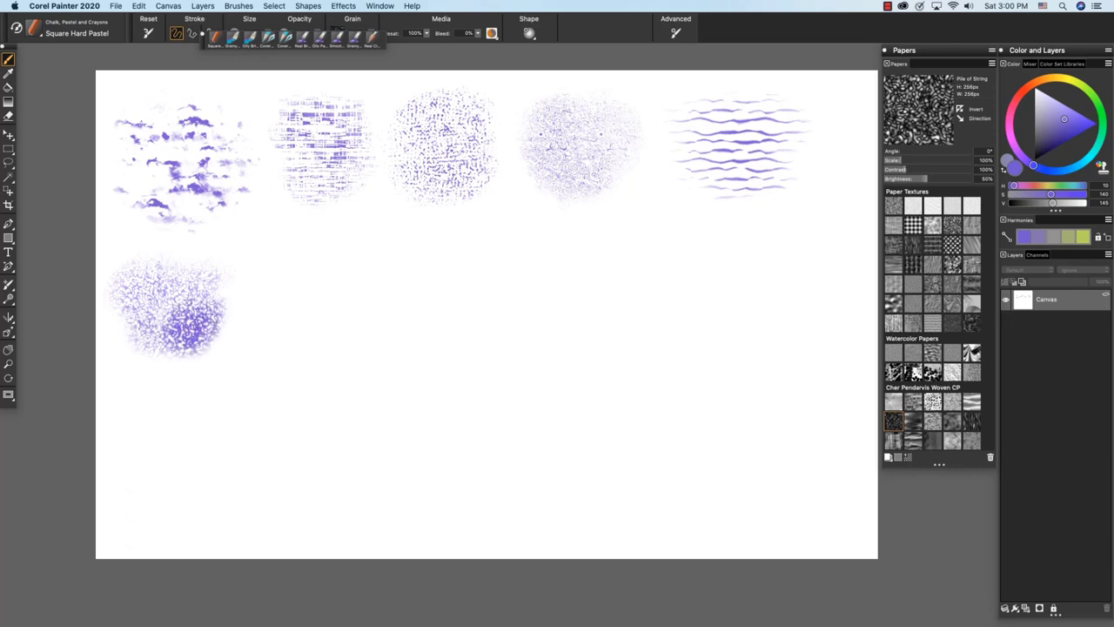
# - Paint a dense Zig Zag Tweed pastel swatch in row two
pyautogui.click(912, 422)
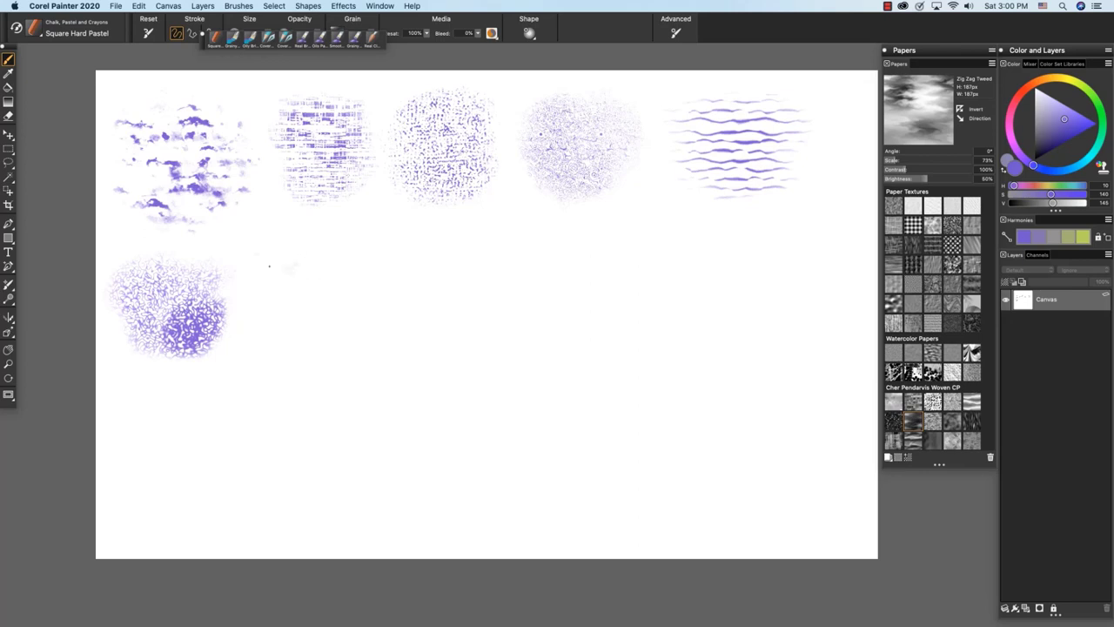
pyautogui.moveTo(280, 268); pyautogui.dragTo(339, 255)
pyautogui.moveTo(305, 298)
pyautogui.mouseDown()
pyautogui.moveTo(327, 305)
pyautogui.moveTo(296, 337)
pyautogui.moveTo(351, 347)
pyautogui.mouseUp()
pyautogui.moveTo(283, 344)
pyautogui.mouseDown()
pyautogui.moveTo(304, 353)
pyautogui.moveTo(322, 300)
pyautogui.mouseUp()
pyautogui.moveTo(284, 259); pyautogui.dragTo(340, 256)
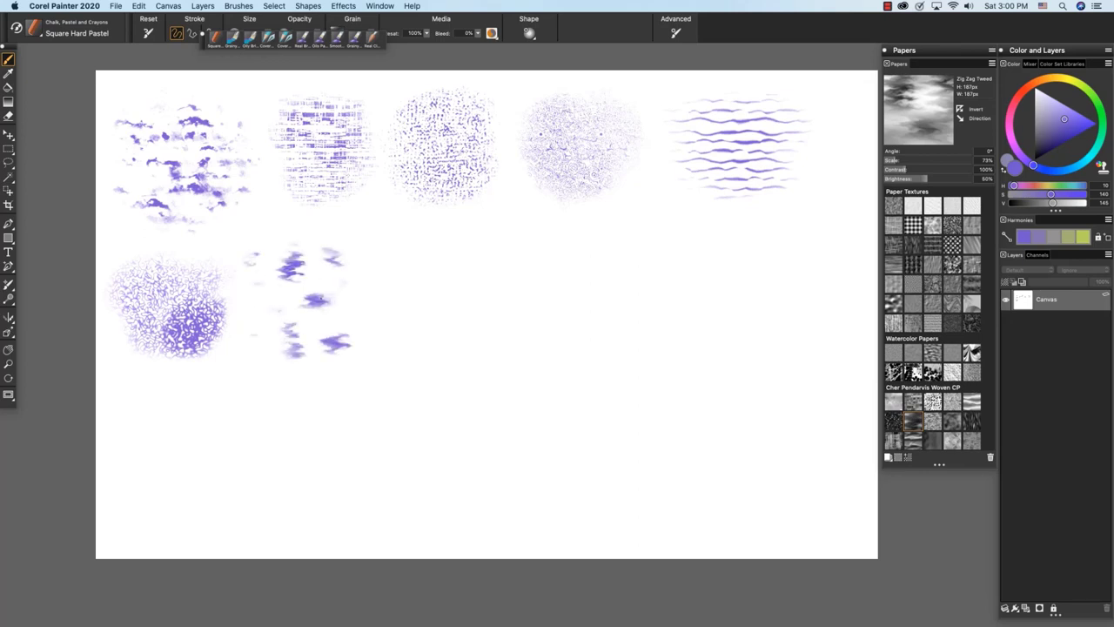
pyautogui.moveTo(275, 304); pyautogui.dragTo(335, 309)
pyautogui.moveTo(283, 326); pyautogui.dragTo(348, 348)
pyautogui.moveTo(320, 296)
pyautogui.mouseDown()
pyautogui.moveTo(379, 274)
pyautogui.moveTo(351, 258)
pyautogui.mouseUp()
pyautogui.moveTo(315, 289); pyautogui.dragTo(360, 286)
pyautogui.moveTo(320, 344); pyautogui.dragTo(355, 348)
pyautogui.moveTo(369, 329); pyautogui.dragTo(392, 349)
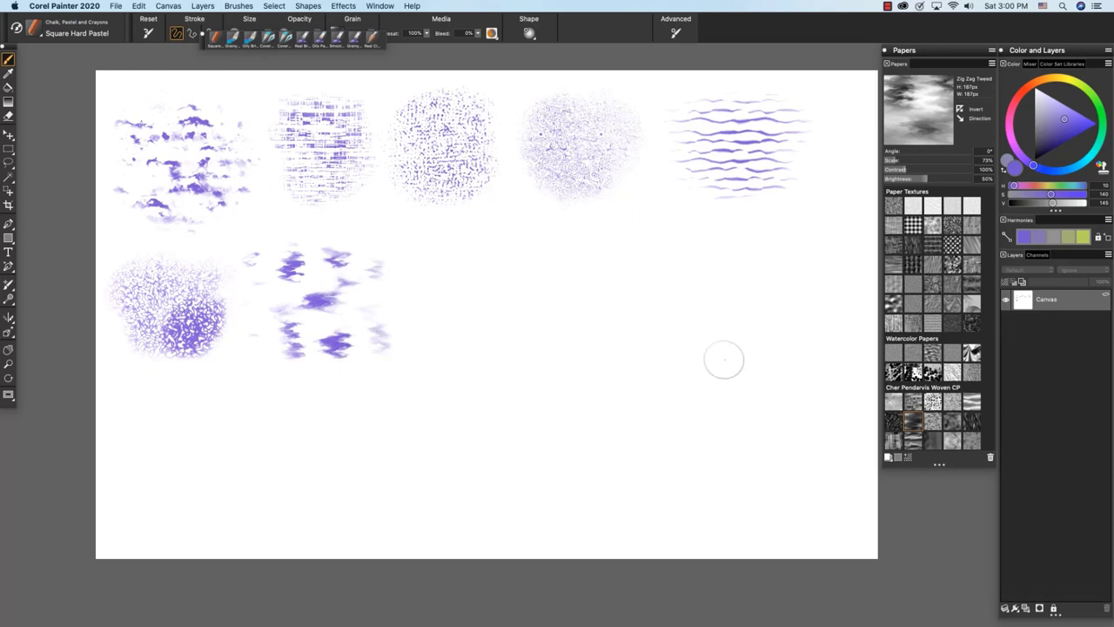
# - Paint Woven Flora, Worn Felt and vertical Bark Cloth pastel swatches across row two
pyautogui.click(931, 423)
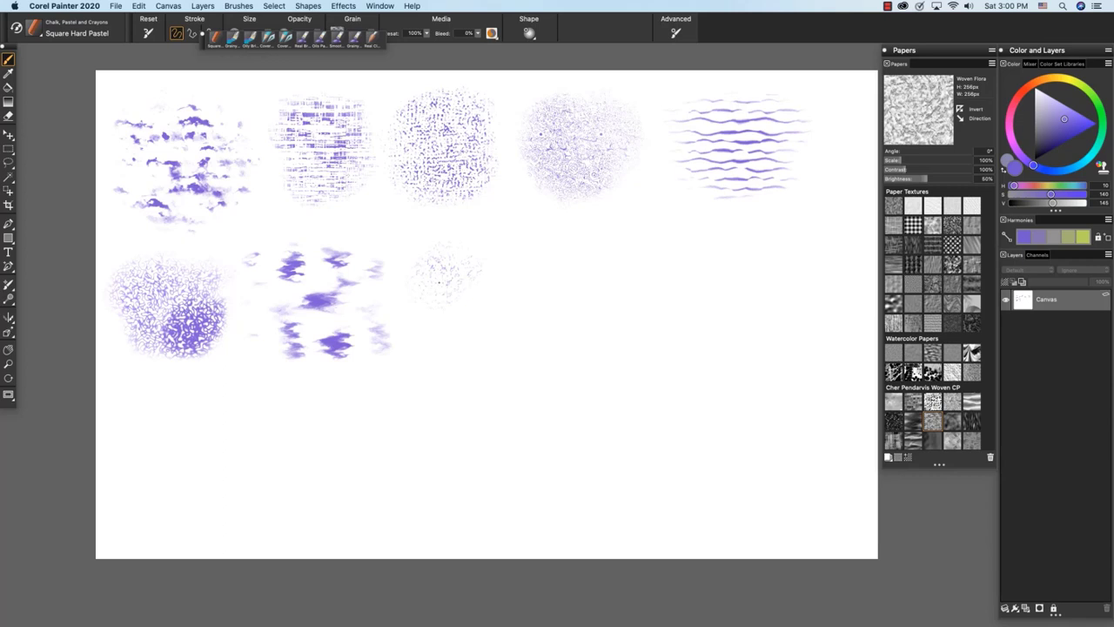
pyautogui.moveTo(439, 321)
pyautogui.mouseDown()
pyautogui.moveTo(493, 310)
pyautogui.moveTo(513, 292)
pyautogui.moveTo(456, 338)
pyautogui.moveTo(483, 336)
pyautogui.mouseUp()
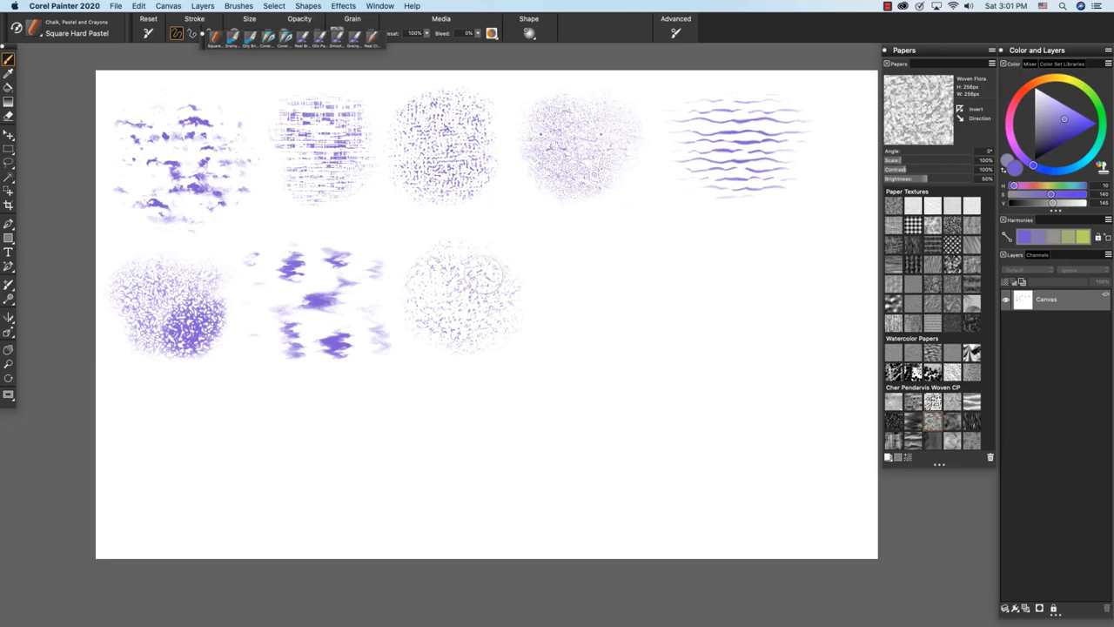
pyautogui.click(953, 423)
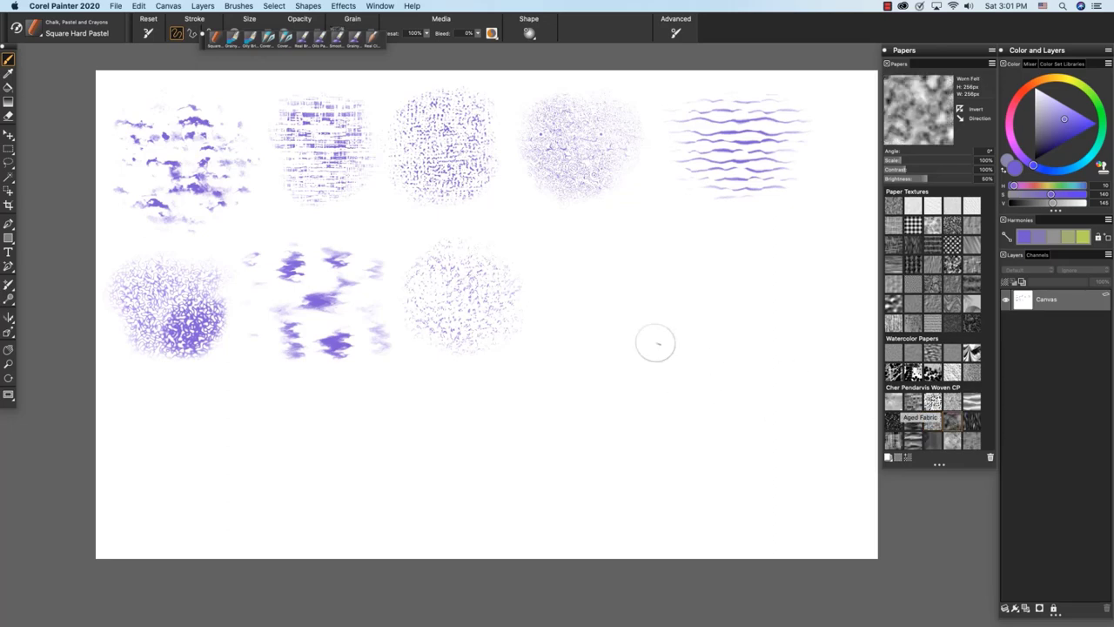
pyautogui.moveTo(577, 256)
pyautogui.mouseDown()
pyautogui.moveTo(564, 277)
pyautogui.moveTo(609, 275)
pyautogui.mouseUp()
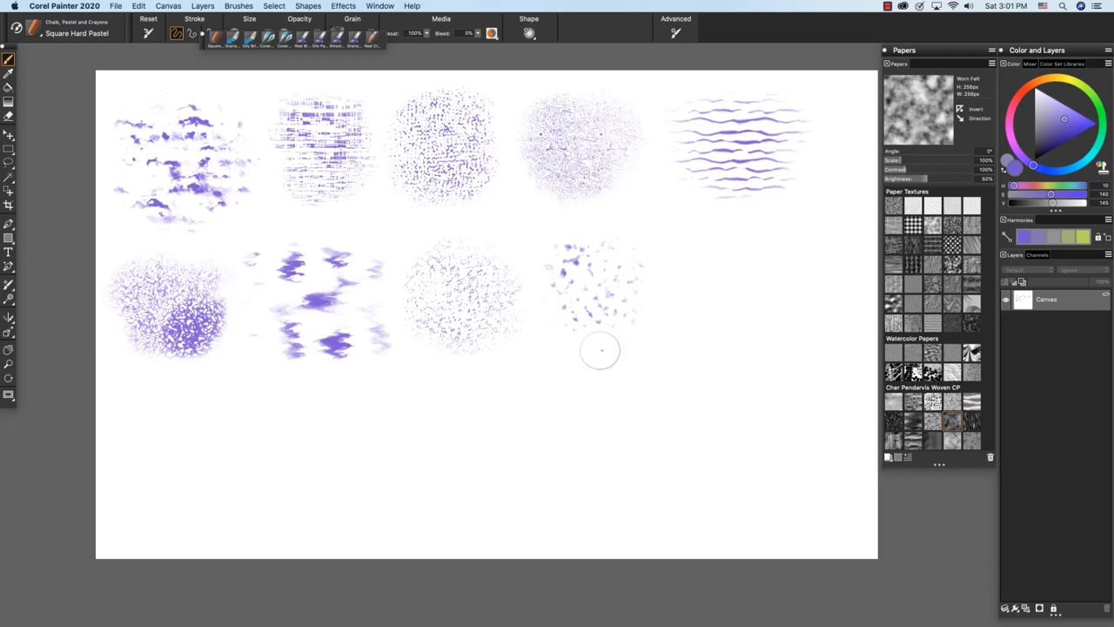
pyautogui.click(971, 421)
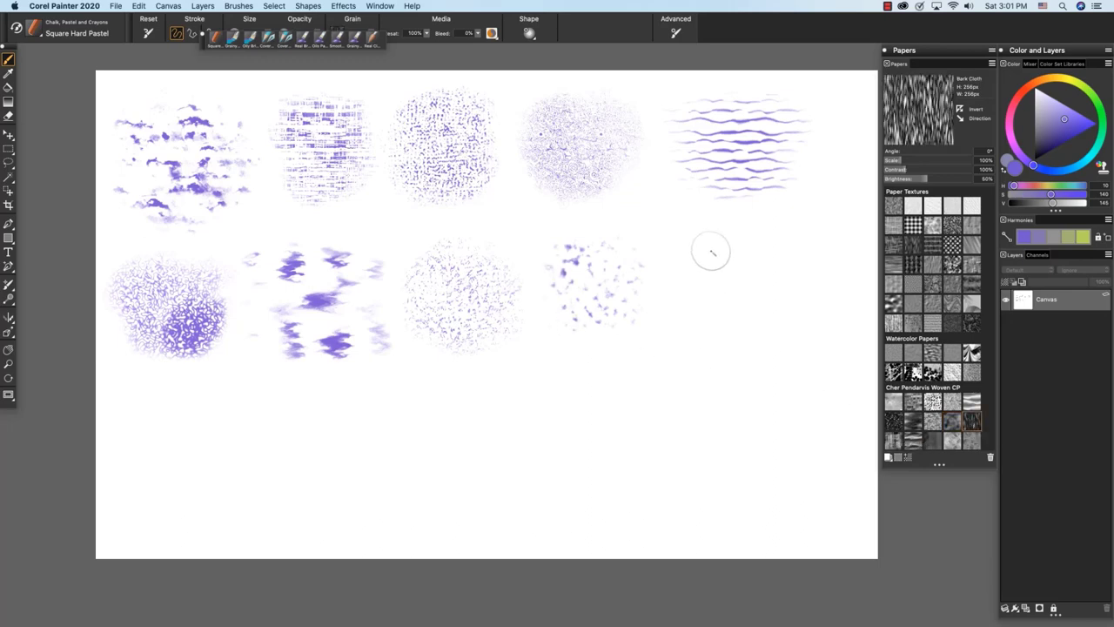
pyautogui.moveTo(706, 248)
pyautogui.mouseDown()
pyautogui.moveTo(706, 313)
pyautogui.moveTo(740, 331)
pyautogui.moveTo(760, 258)
pyautogui.moveTo(766, 343)
pyautogui.moveTo(788, 257)
pyautogui.moveTo(697, 266)
pyautogui.mouseUp()
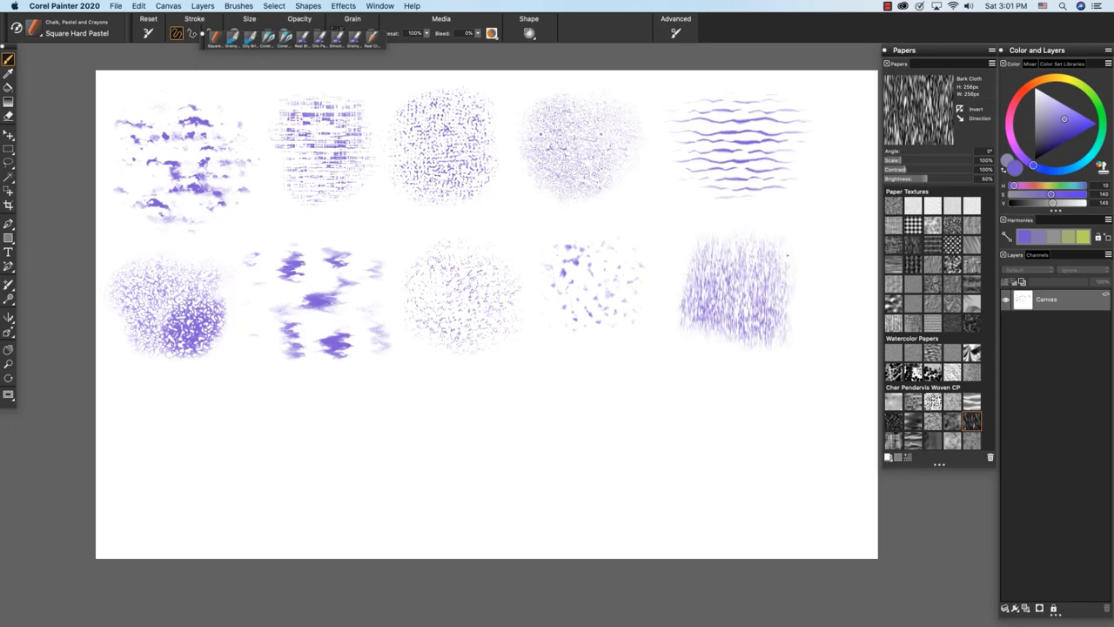
# - Paint Distressed Plaid and striped Houndstooth swatches starting row three
pyautogui.click(892, 443)
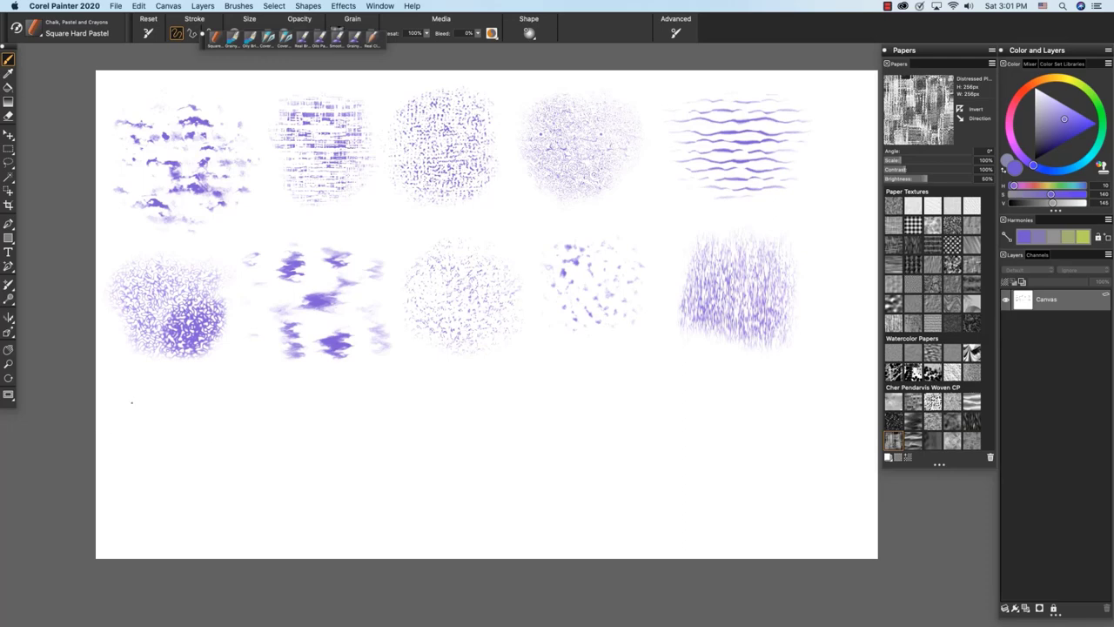
pyautogui.moveTo(131, 402)
pyautogui.mouseDown()
pyautogui.moveTo(143, 470)
pyautogui.moveTo(165, 435)
pyautogui.moveTo(183, 470)
pyautogui.moveTo(196, 444)
pyautogui.moveTo(170, 400)
pyautogui.moveTo(144, 462)
pyautogui.moveTo(187, 501)
pyautogui.moveTo(202, 435)
pyautogui.mouseUp()
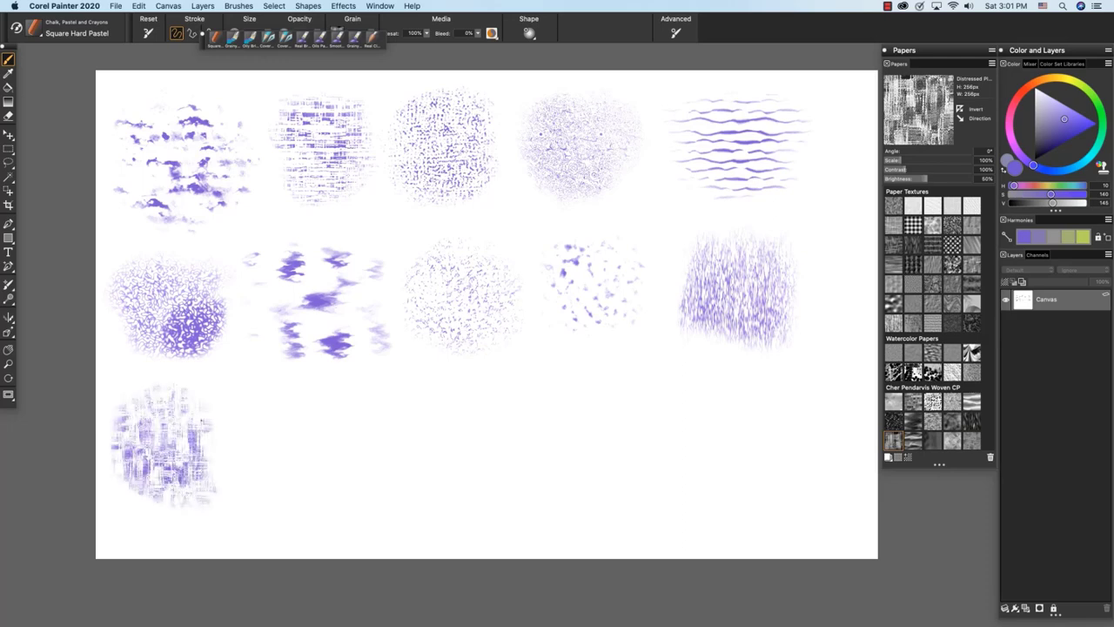
pyautogui.click(912, 442)
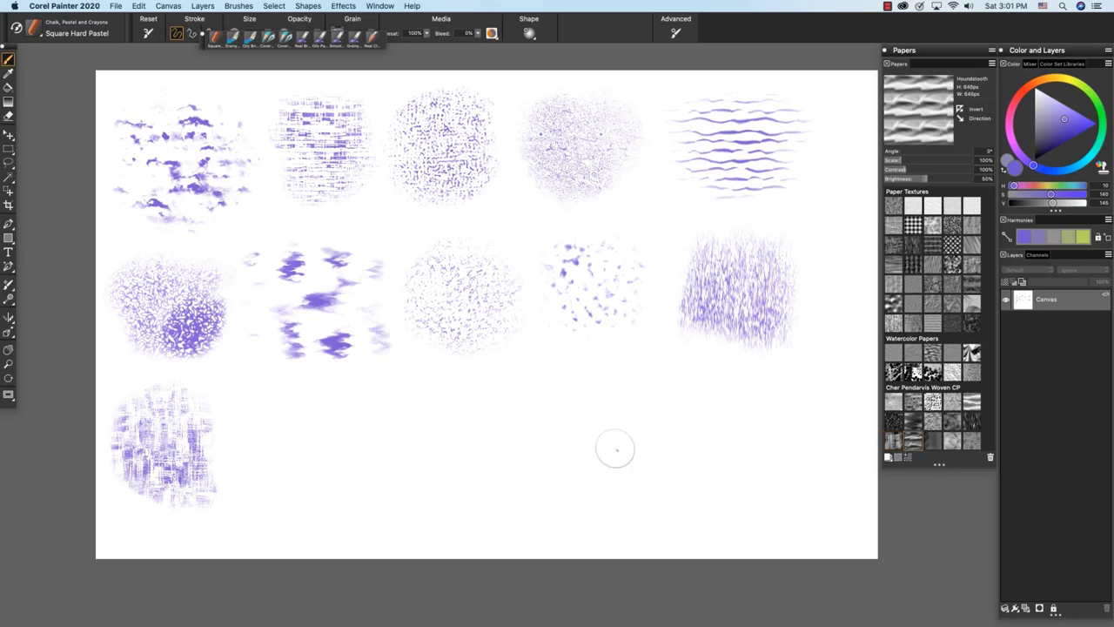
pyautogui.moveTo(279, 409)
pyautogui.mouseDown()
pyautogui.moveTo(366, 419)
pyautogui.moveTo(261, 444)
pyautogui.moveTo(339, 460)
pyautogui.moveTo(261, 491)
pyautogui.moveTo(291, 442)
pyautogui.moveTo(266, 420)
pyautogui.moveTo(303, 427)
pyautogui.mouseUp()
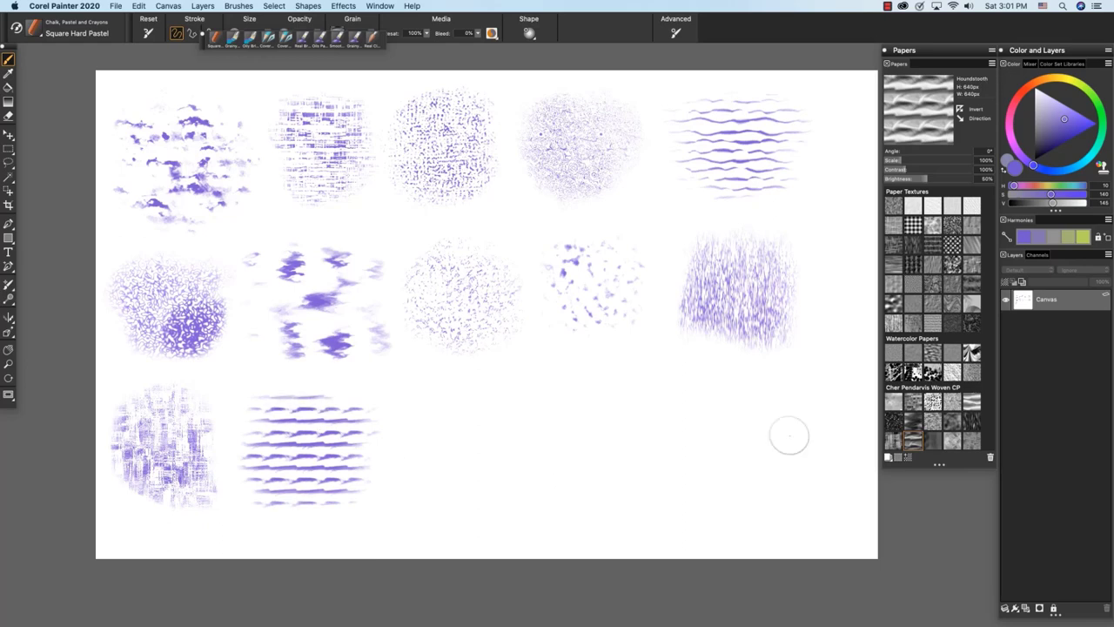
# - Paint and darken a purple Mottled Satin swatch in row three
pyautogui.click(932, 442)
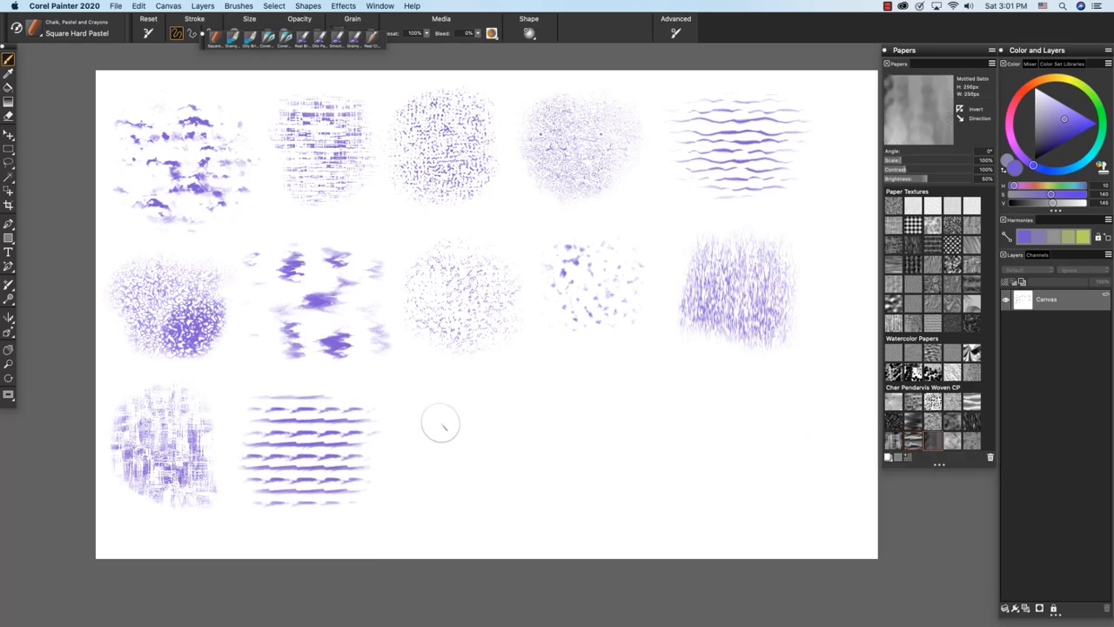
pyautogui.moveTo(435, 400)
pyautogui.mouseDown()
pyautogui.moveTo(435, 440)
pyautogui.moveTo(467, 438)
pyautogui.mouseUp()
pyautogui.moveTo(423, 488); pyautogui.dragTo(468, 431)
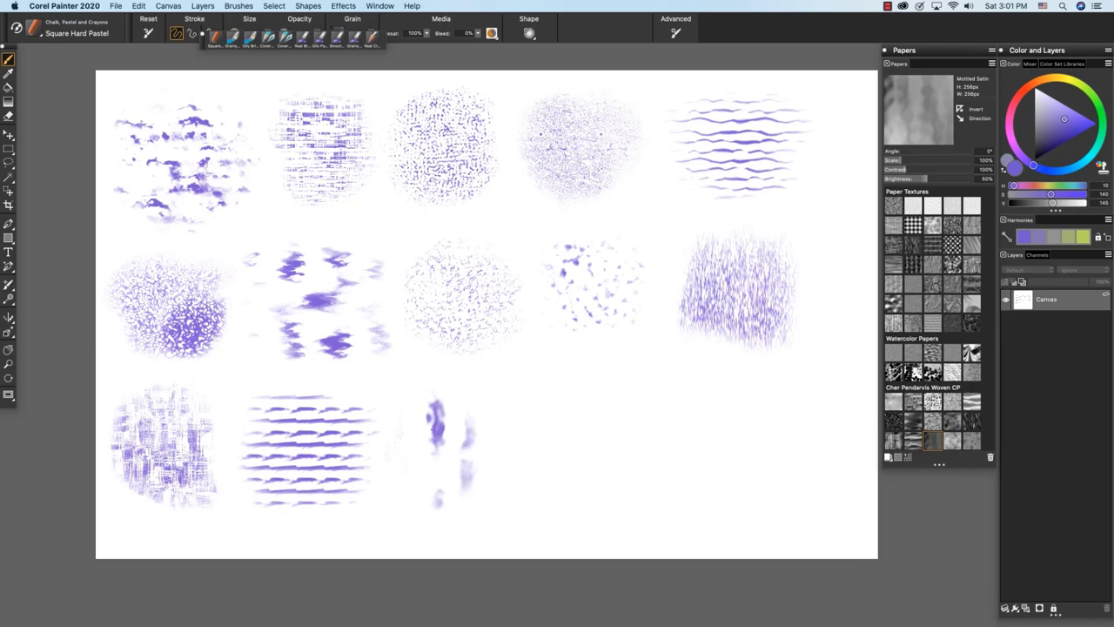
pyautogui.moveTo(435, 391)
pyautogui.mouseDown()
pyautogui.moveTo(474, 474)
pyautogui.moveTo(474, 448)
pyautogui.moveTo(485, 476)
pyautogui.mouseUp()
pyautogui.moveTo(510, 450); pyautogui.dragTo(510, 473)
pyautogui.moveTo(477, 422); pyautogui.dragTo(479, 479)
pyautogui.moveTo(511, 444); pyautogui.dragTo(511, 470)
pyautogui.moveTo(439, 510); pyautogui.dragTo(438, 534)
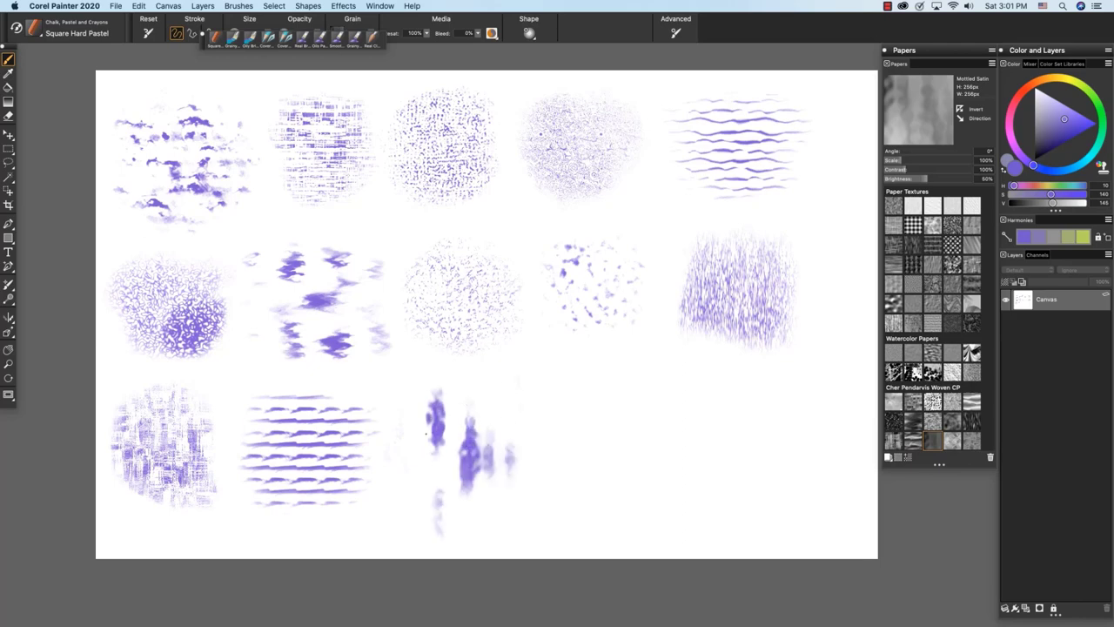
pyautogui.moveTo(435, 388); pyautogui.dragTo(451, 437)
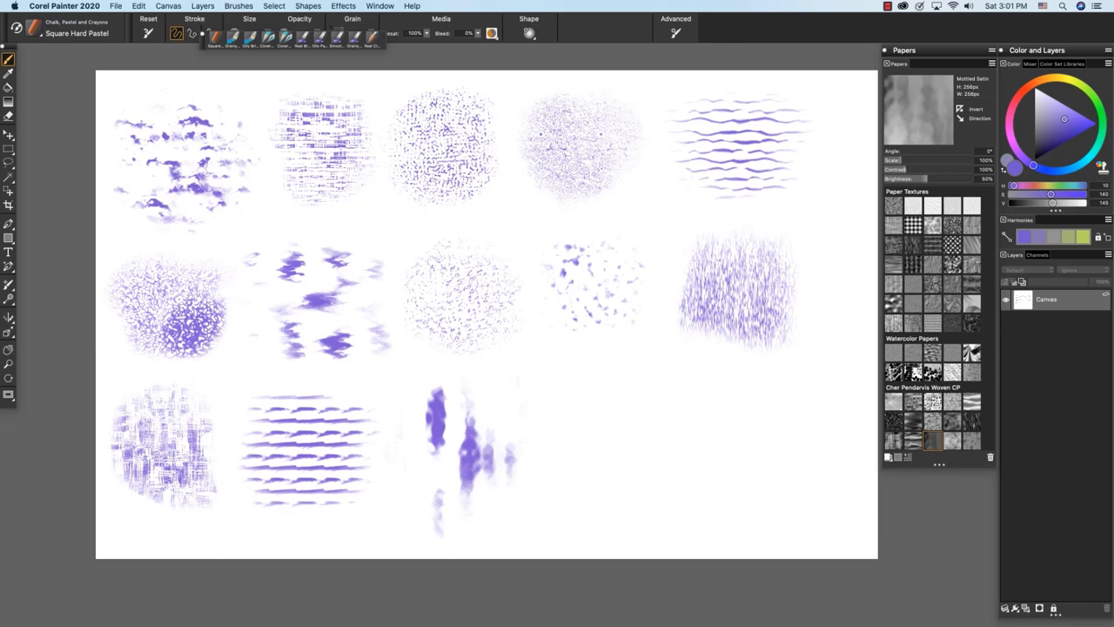
# - Paint grainy Peony Woven and dense Raveled Weave swatches to finish the bottom row
pyautogui.click(951, 442)
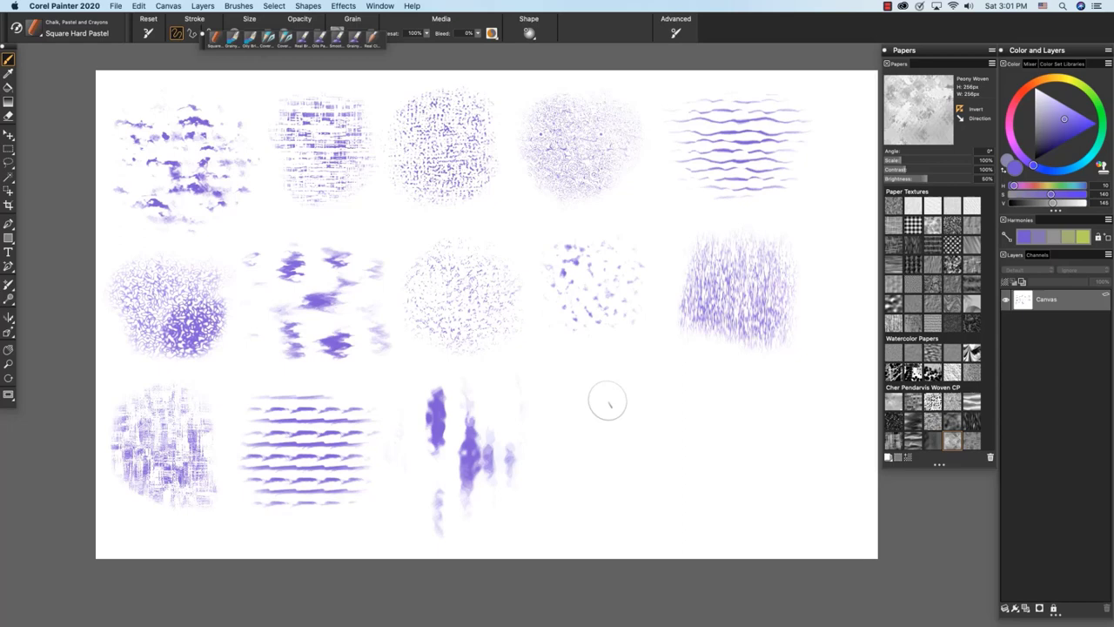
pyautogui.moveTo(578, 393); pyautogui.dragTo(563, 414)
pyautogui.moveTo(637, 442); pyautogui.dragTo(572, 461)
pyautogui.moveTo(638, 400); pyautogui.dragTo(546, 393)
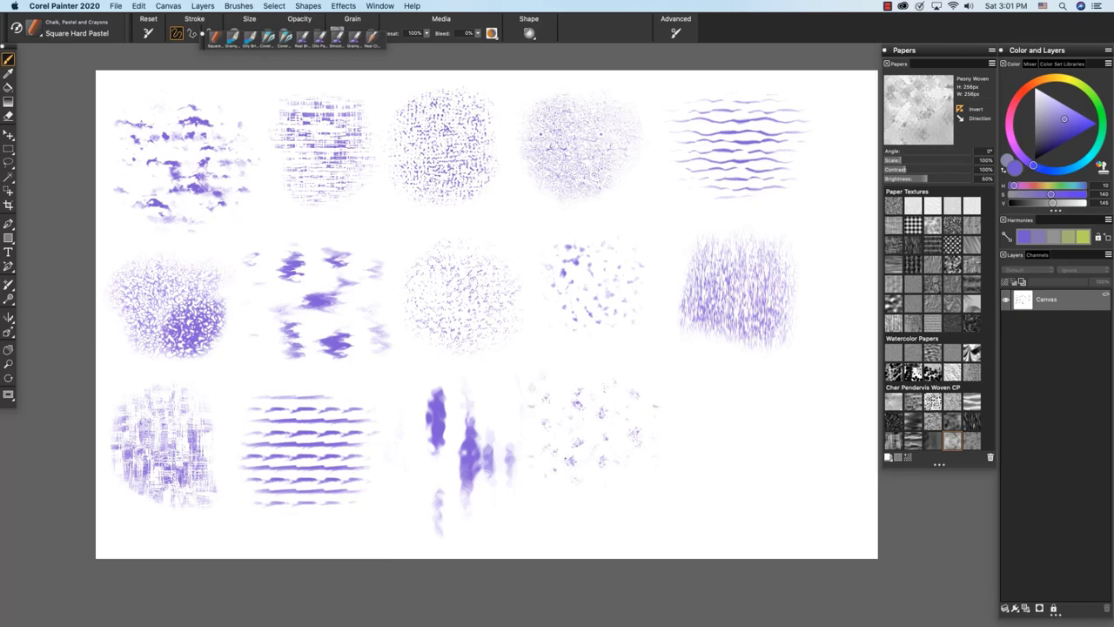
pyautogui.moveTo(603, 406); pyautogui.dragTo(602, 418)
pyautogui.moveTo(531, 439); pyautogui.dragTo(580, 470)
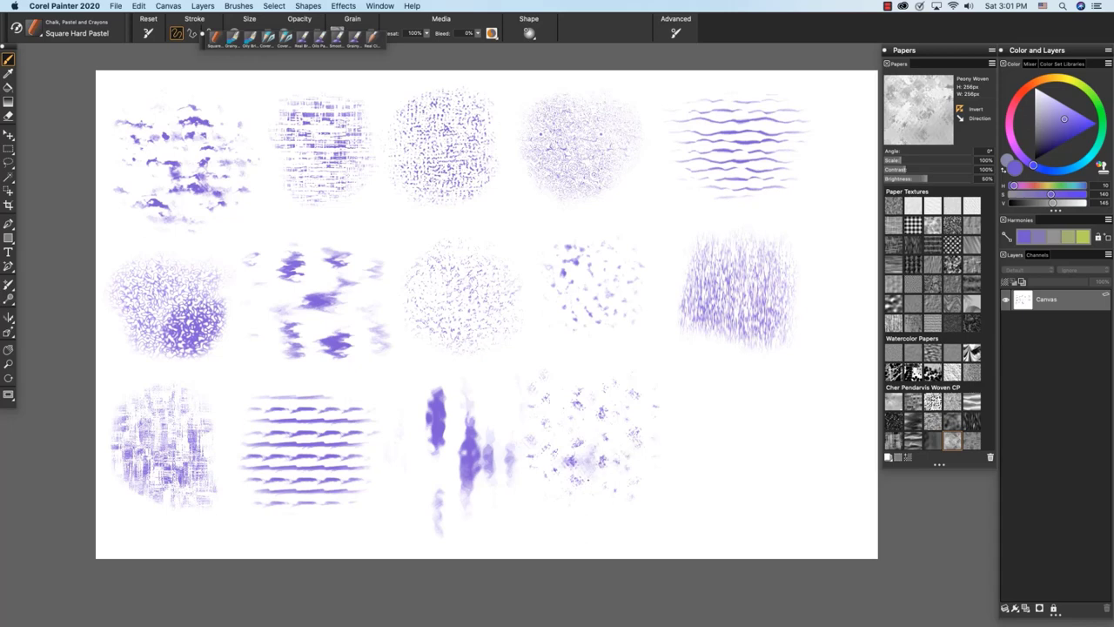
pyautogui.click(971, 441)
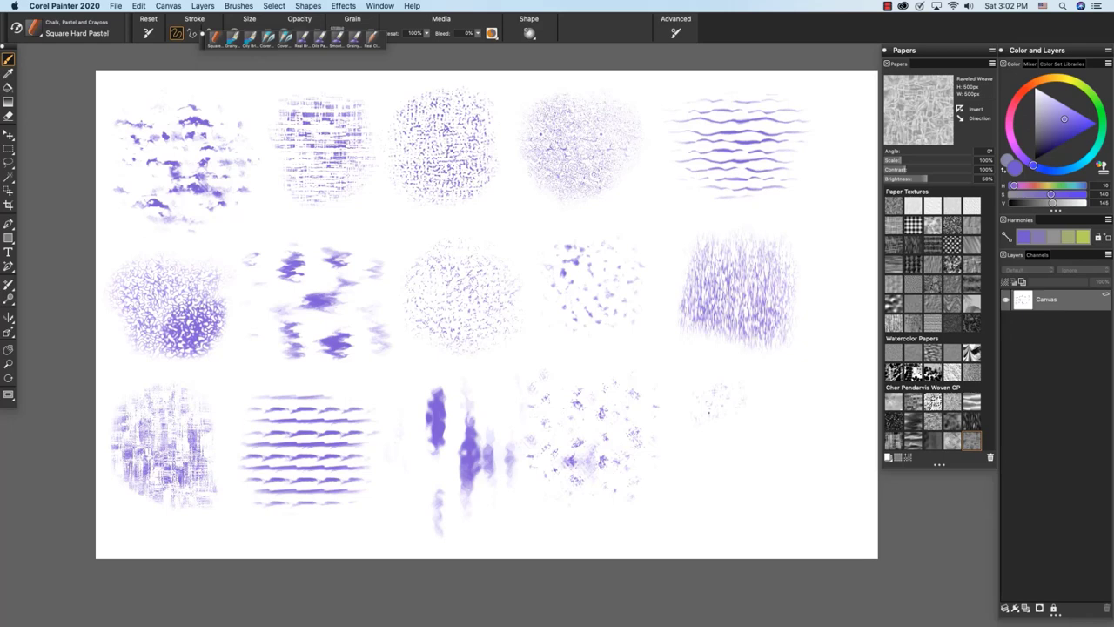
pyautogui.moveTo(708, 412)
pyautogui.mouseDown()
pyautogui.moveTo(792, 437)
pyautogui.moveTo(784, 452)
pyautogui.mouseUp()
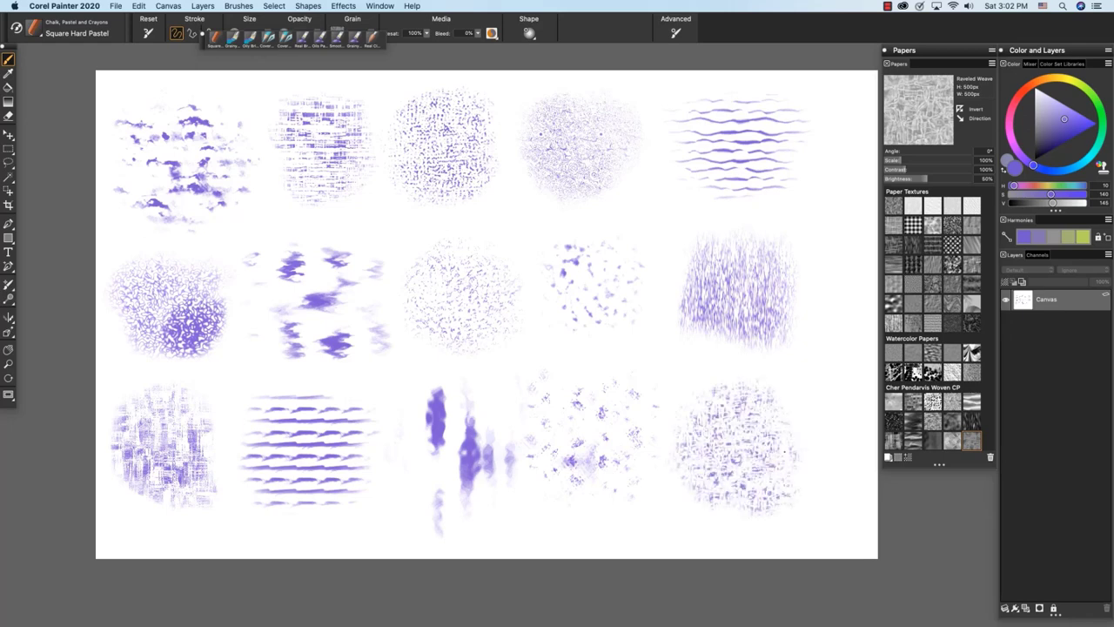
pyautogui.moveTo(764, 401); pyautogui.dragTo(757, 466)
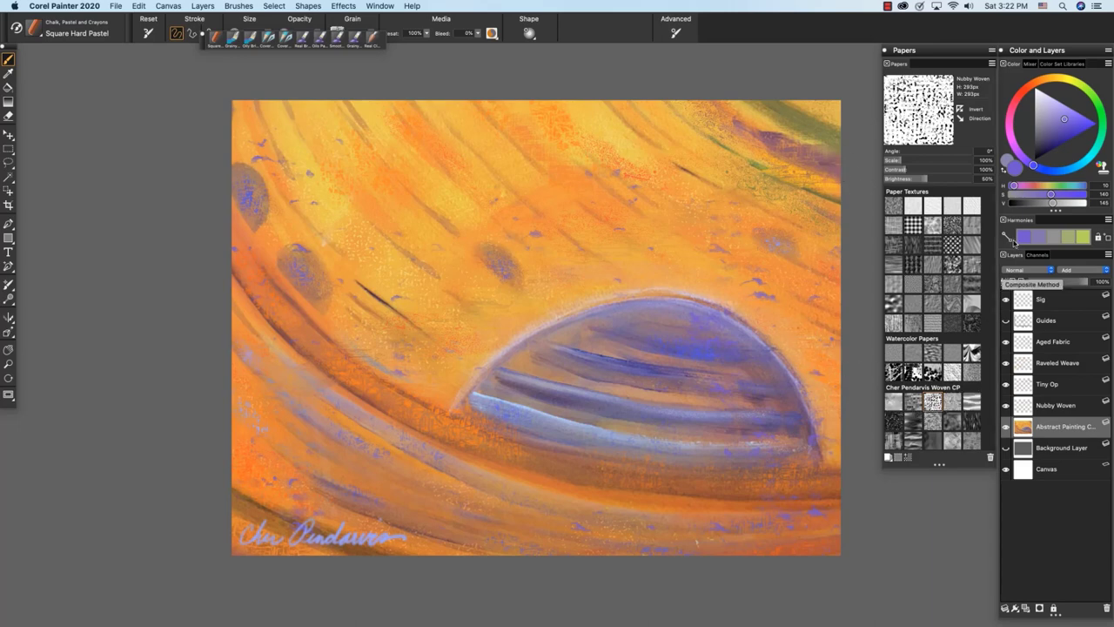
# - Mix a light yellow-orange on the colour wheel and show the Nubby Woven layer
pyautogui.click(1062, 79)
pyautogui.moveTo(1079, 120); pyautogui.dragTo(1093, 122)
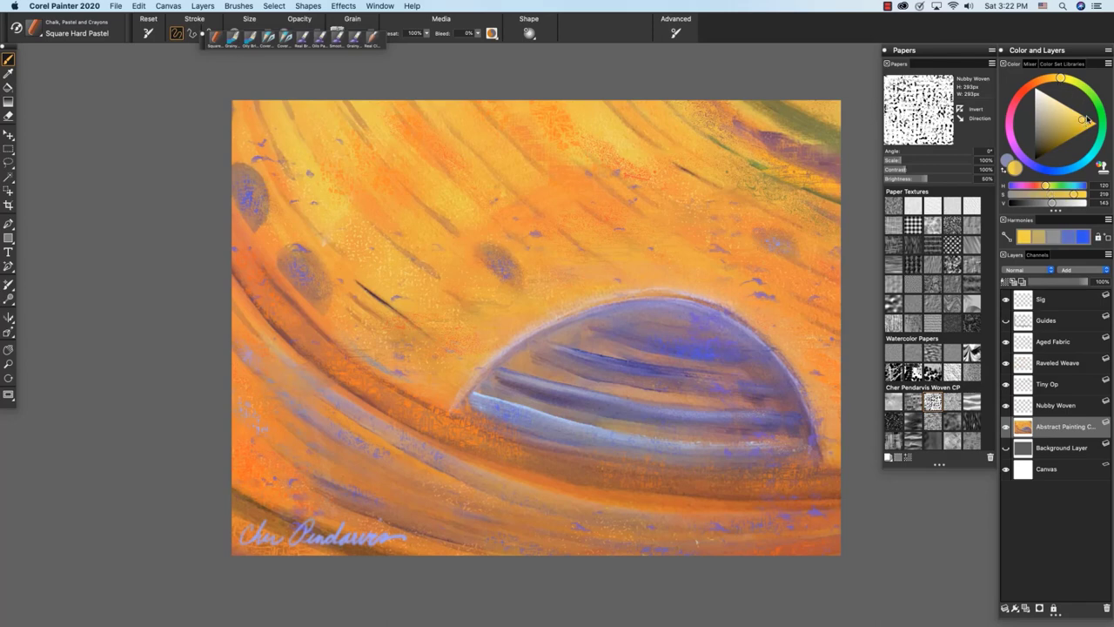
pyautogui.moveTo(1059, 79); pyautogui.dragTo(1056, 78)
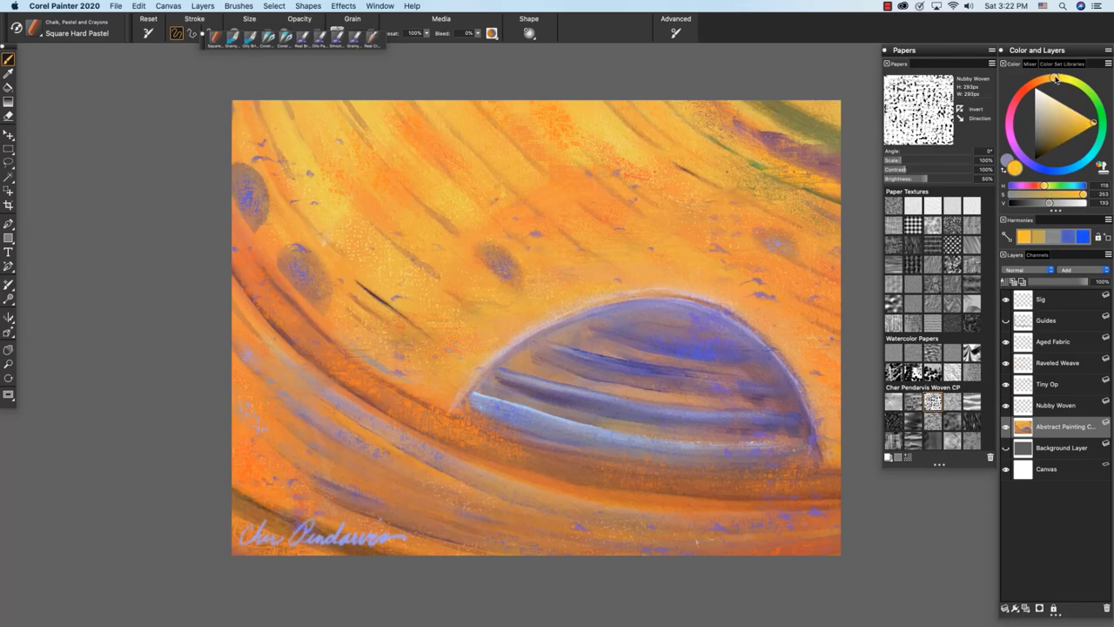
pyautogui.click(1057, 78)
pyautogui.click(1070, 109)
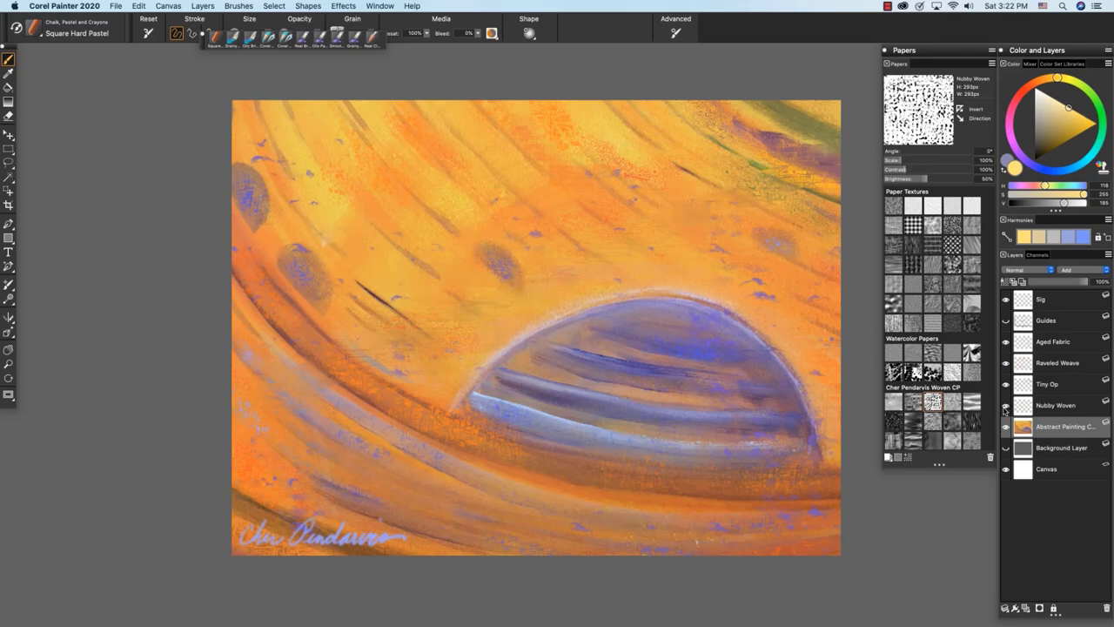
pyautogui.click(1006, 406)
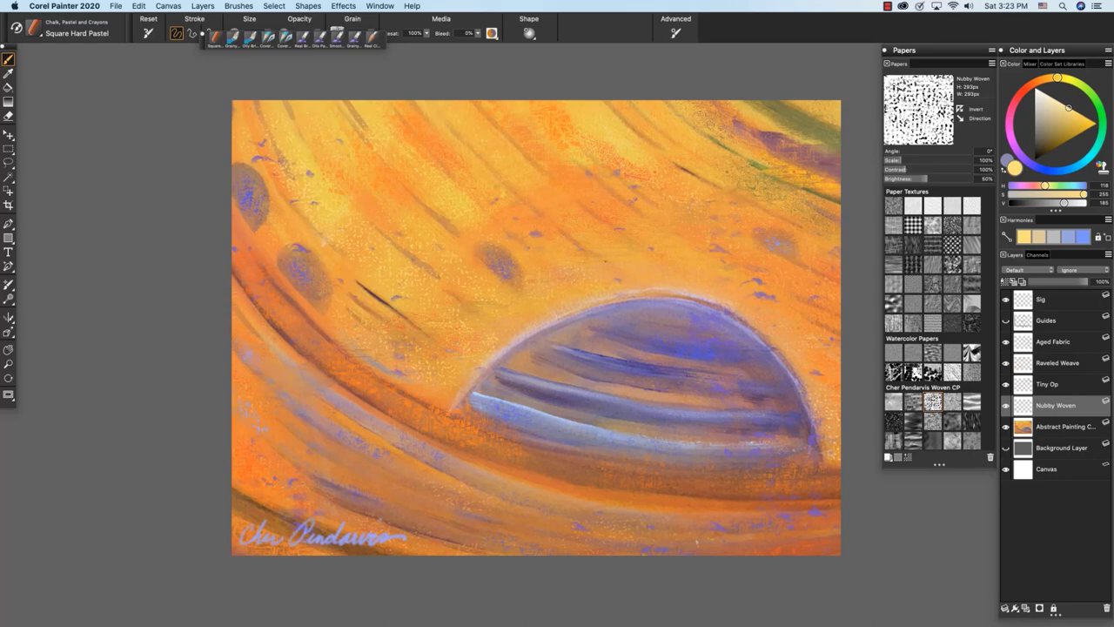
# - Select the Tiny Op layer and Tiny Op paper, and pick a dark orange colour
pyautogui.click(1058, 385)
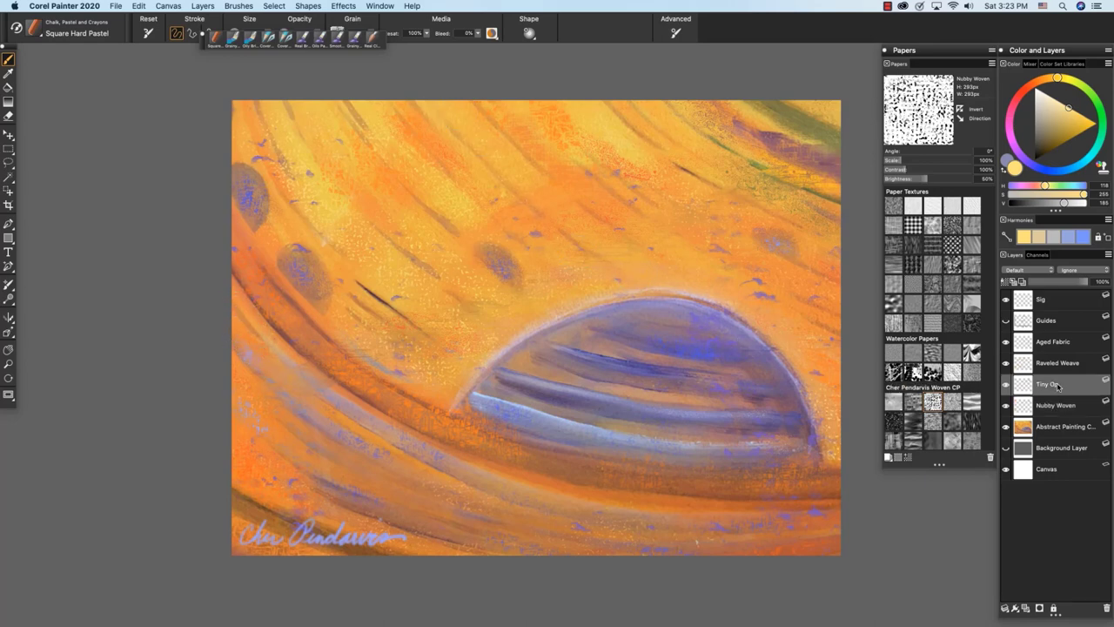
pyautogui.click(953, 402)
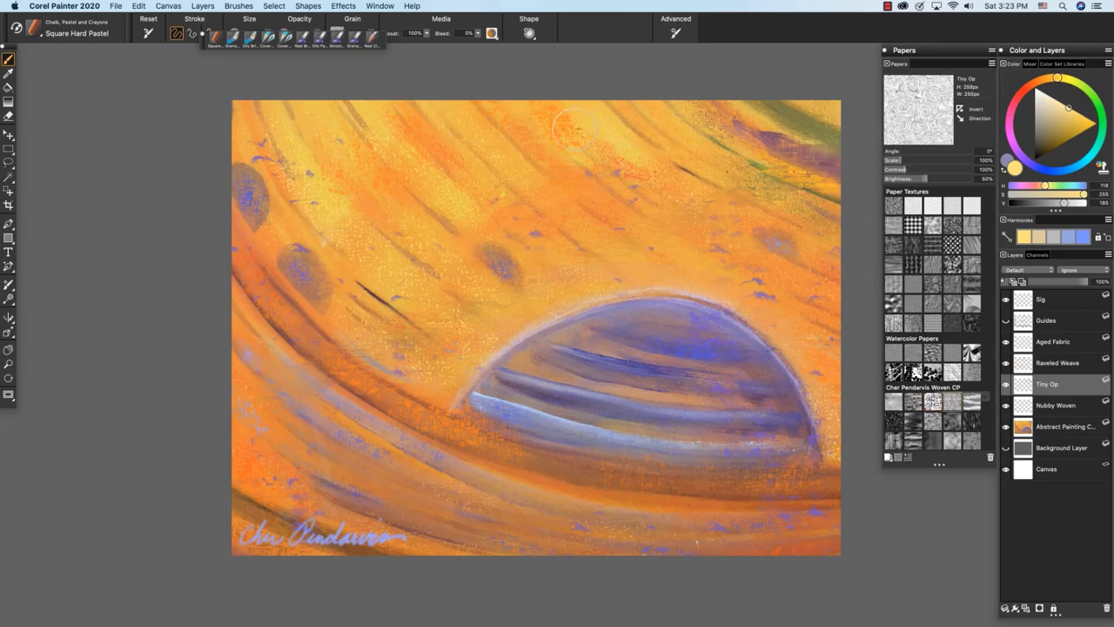
pyautogui.click(1034, 84)
pyautogui.moveTo(1034, 84); pyautogui.dragTo(1032, 85)
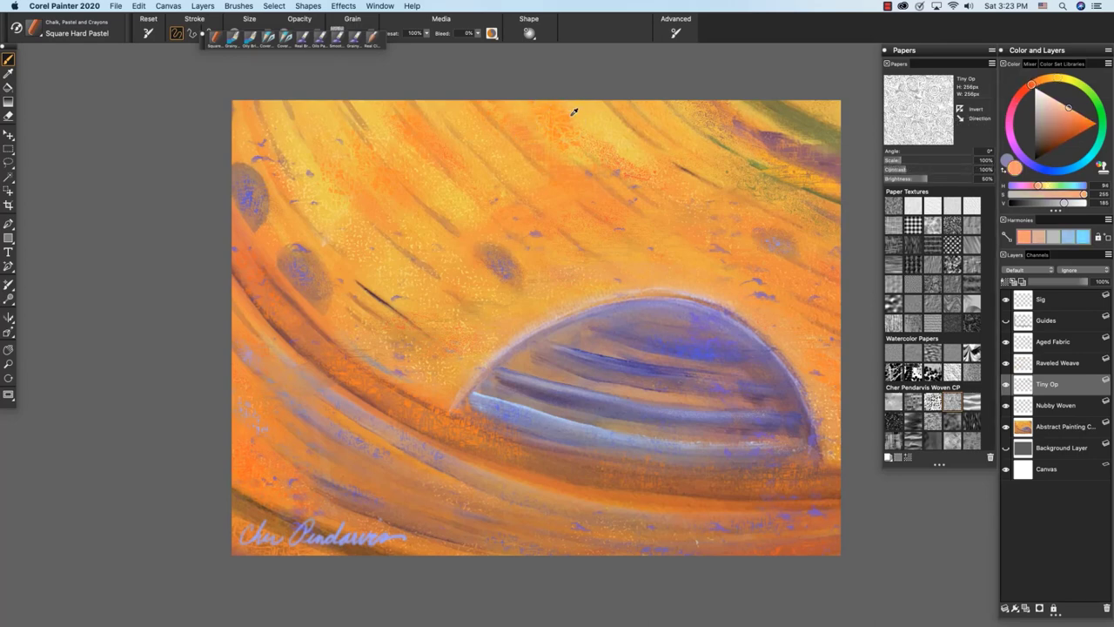
pyautogui.keyDown('alt'); pyautogui.click(569, 115); pyautogui.keyUp('alt')
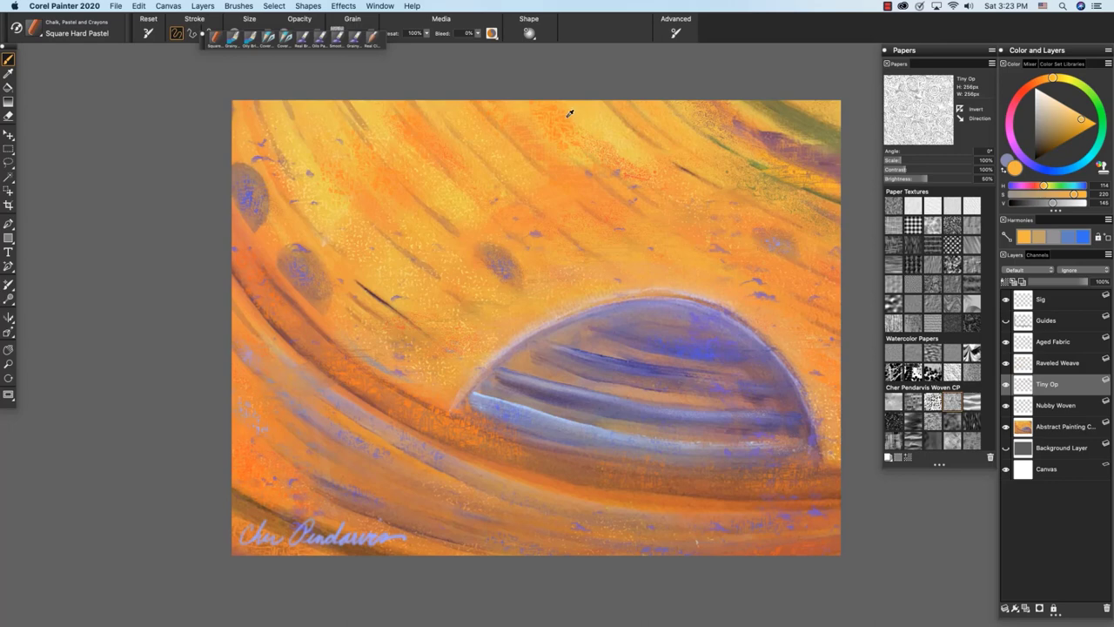
pyautogui.keyDown('alt'); pyautogui.click(574, 122); pyautogui.keyUp('alt')
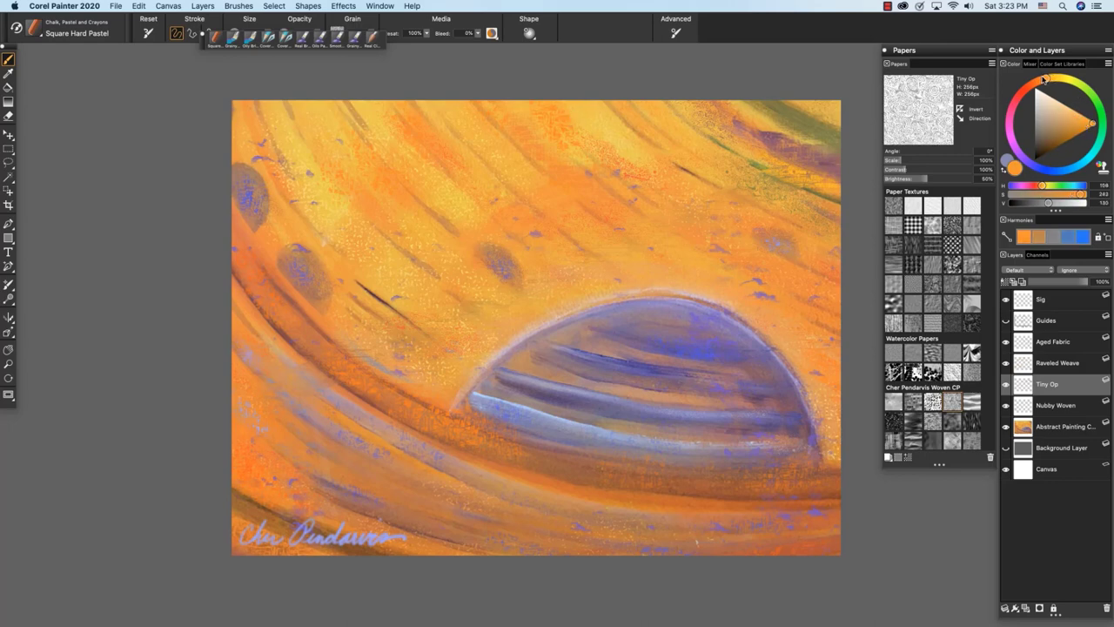
pyautogui.moveTo(1045, 79); pyautogui.dragTo(1036, 83)
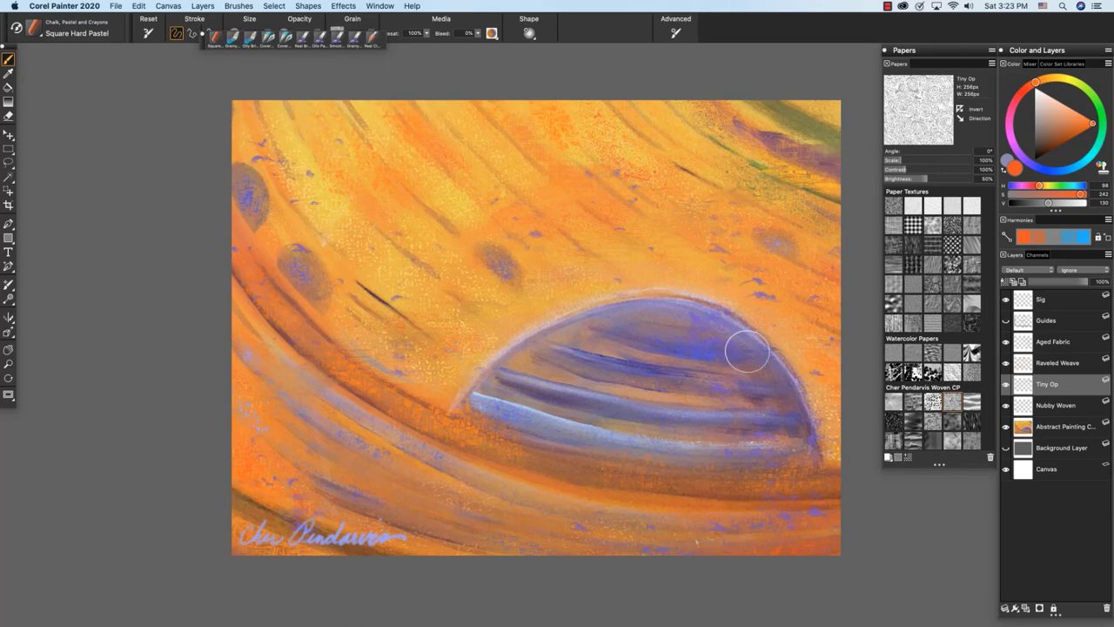
# - Select the Raveled Weave layer and paper, then toggle the layer's visibility to compare
pyautogui.click(1062, 364)
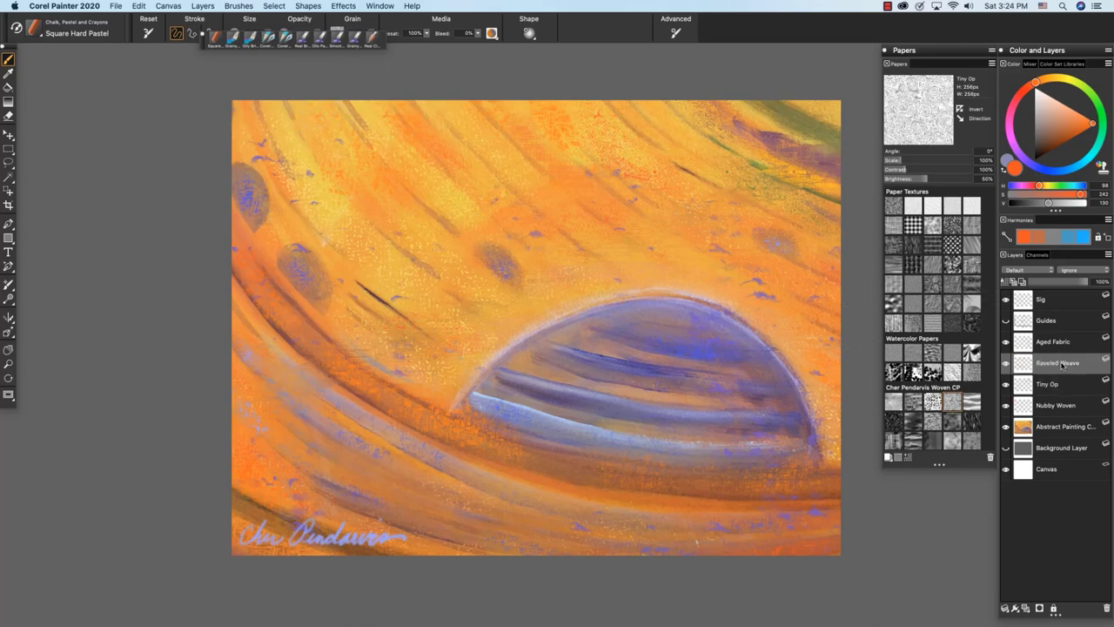
pyautogui.click(972, 442)
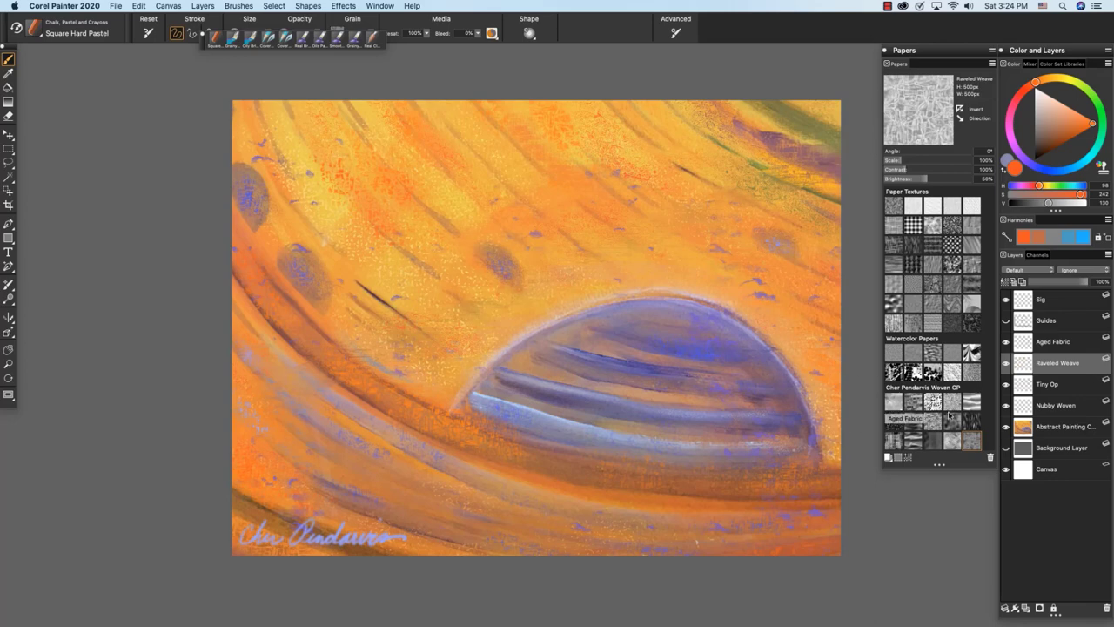
pyautogui.click(1006, 363)
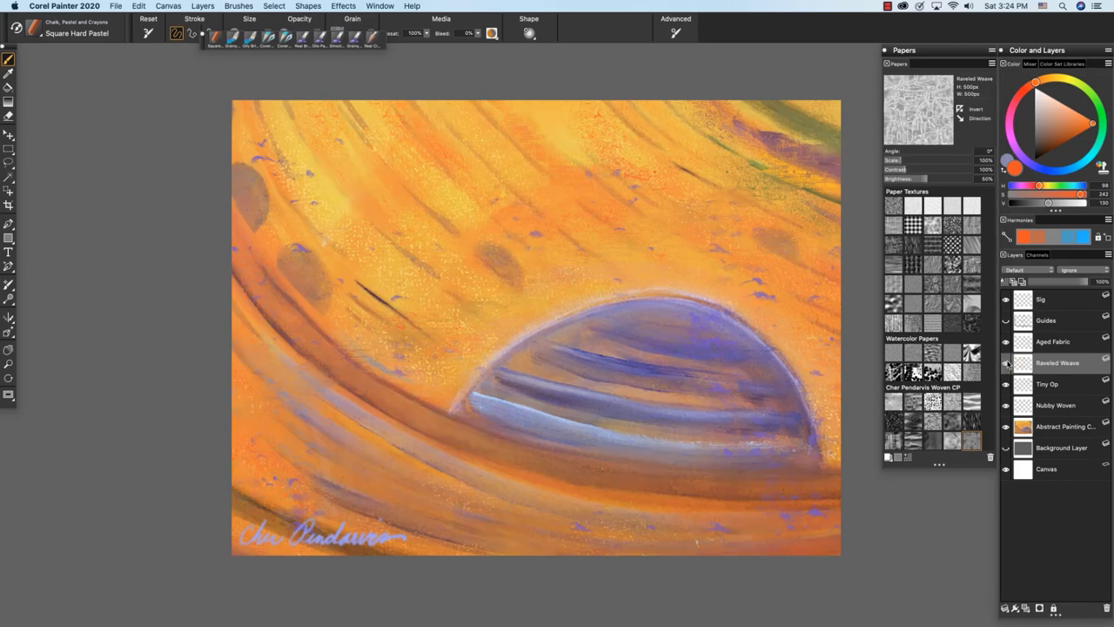
pyautogui.click(1007, 363)
pyautogui.click(1006, 363)
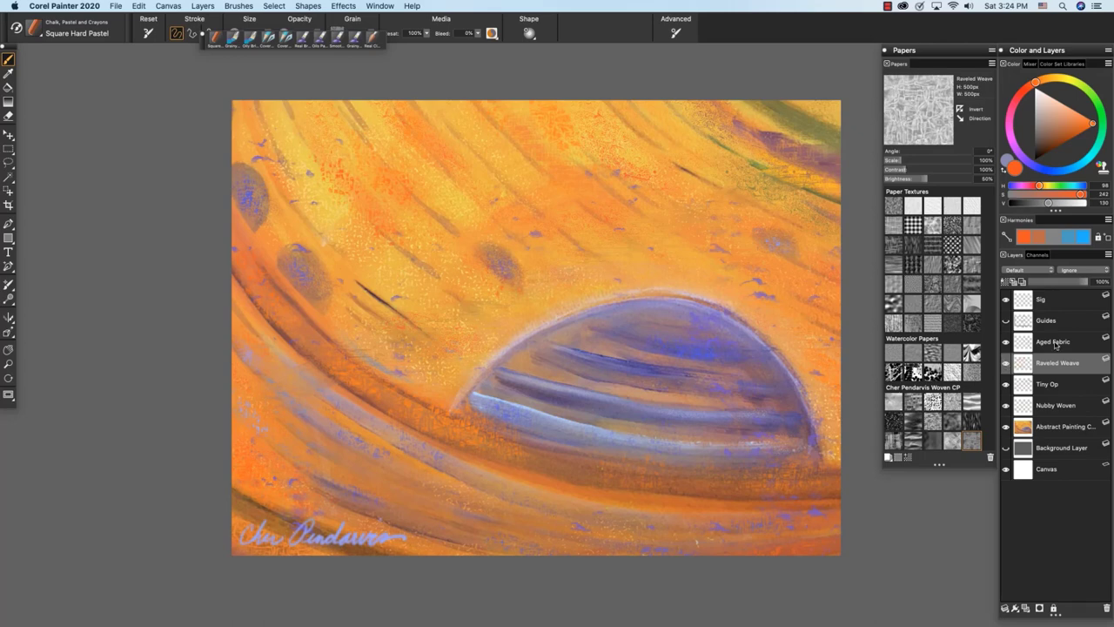
# - Select the Aged Fabric layer and paper, and sample the dome's blue-purple
pyautogui.click(1055, 345)
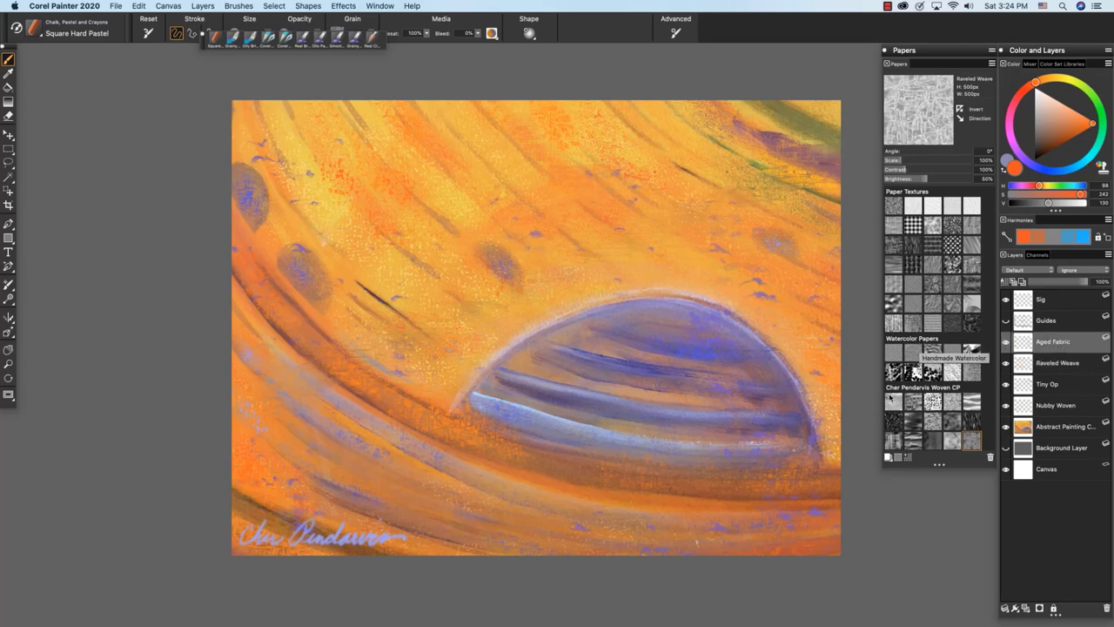
pyautogui.click(894, 401)
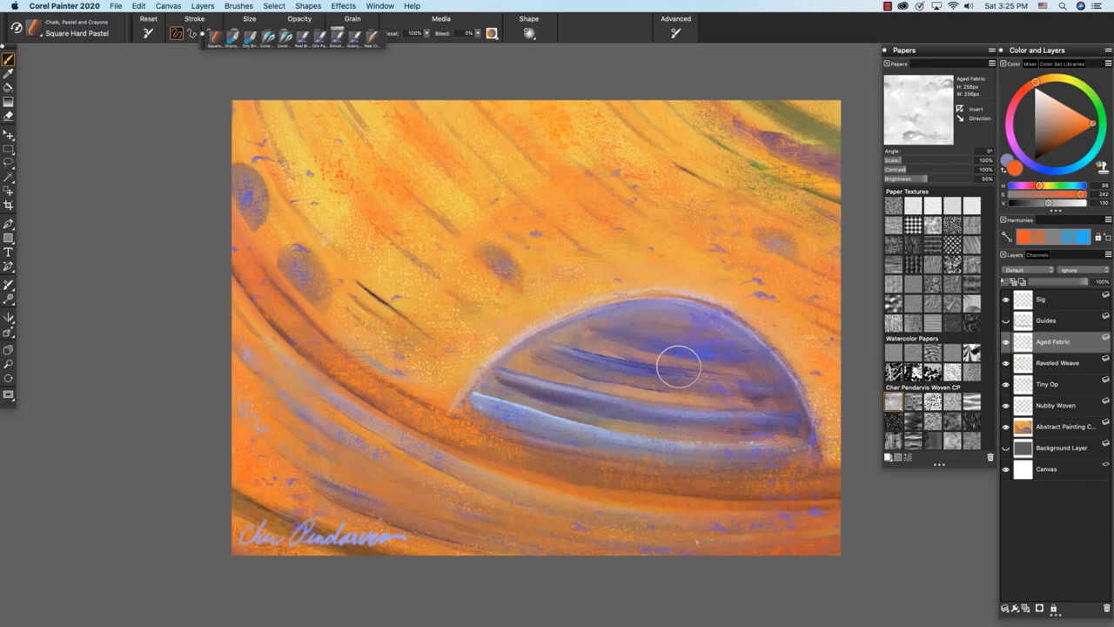
pyautogui.keyDown('alt'); pyautogui.click(710, 349); pyautogui.keyUp('alt')
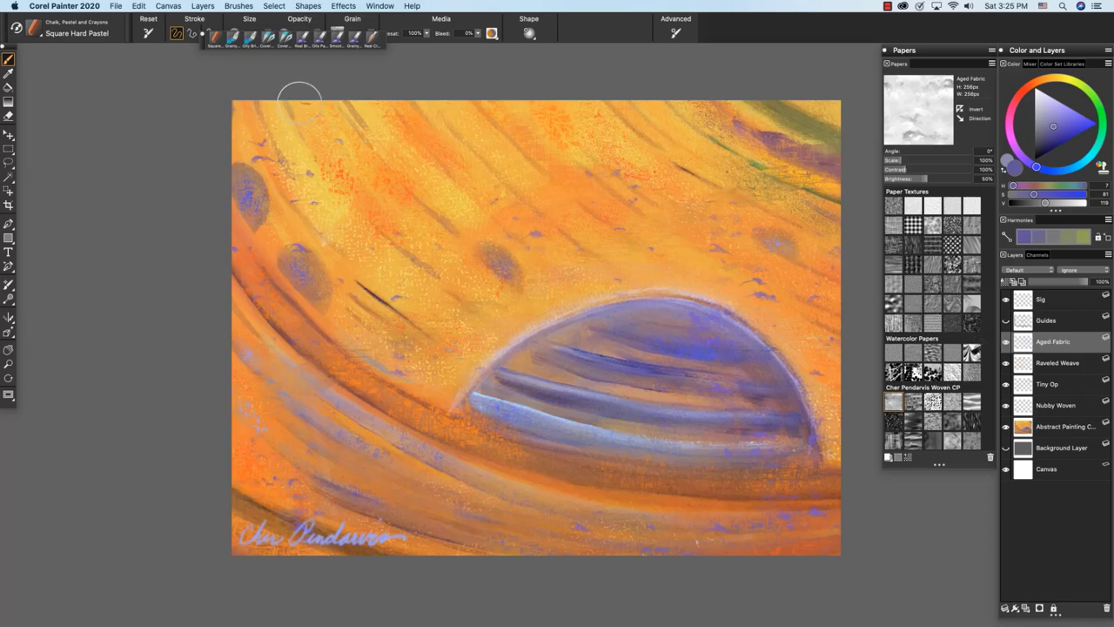
# - Dab blue-purple Aged Fabric texture at the upper left, left side and near the dome
pyautogui.moveTo(330, 153); pyautogui.dragTo(360, 157)
pyautogui.moveTo(340, 230); pyautogui.dragTo(350, 233)
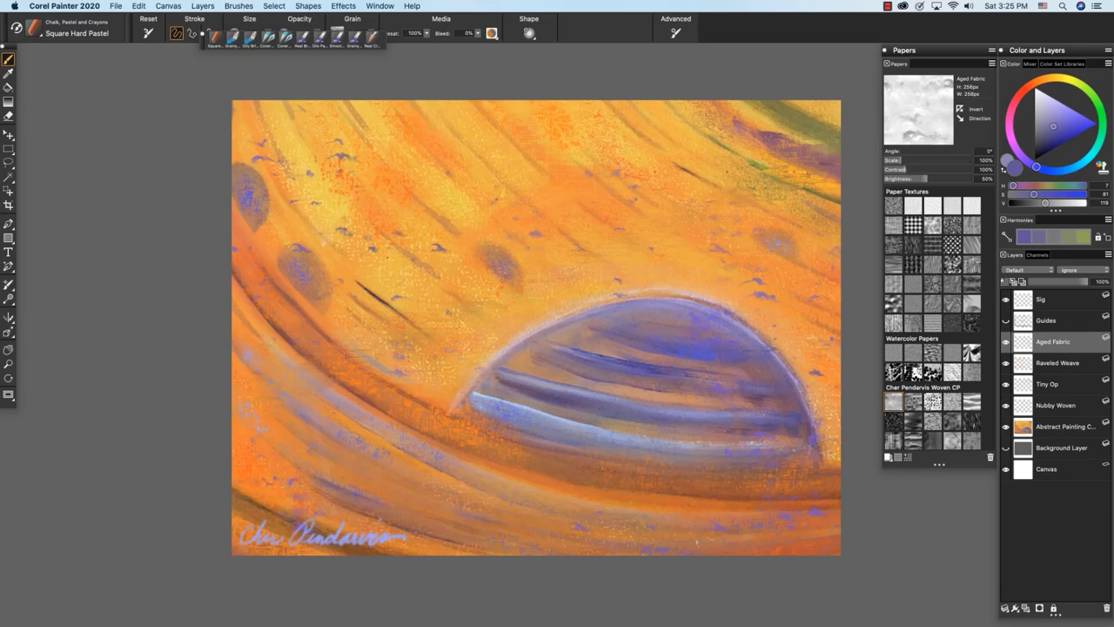
pyautogui.moveTo(404, 299); pyautogui.dragTo(470, 322)
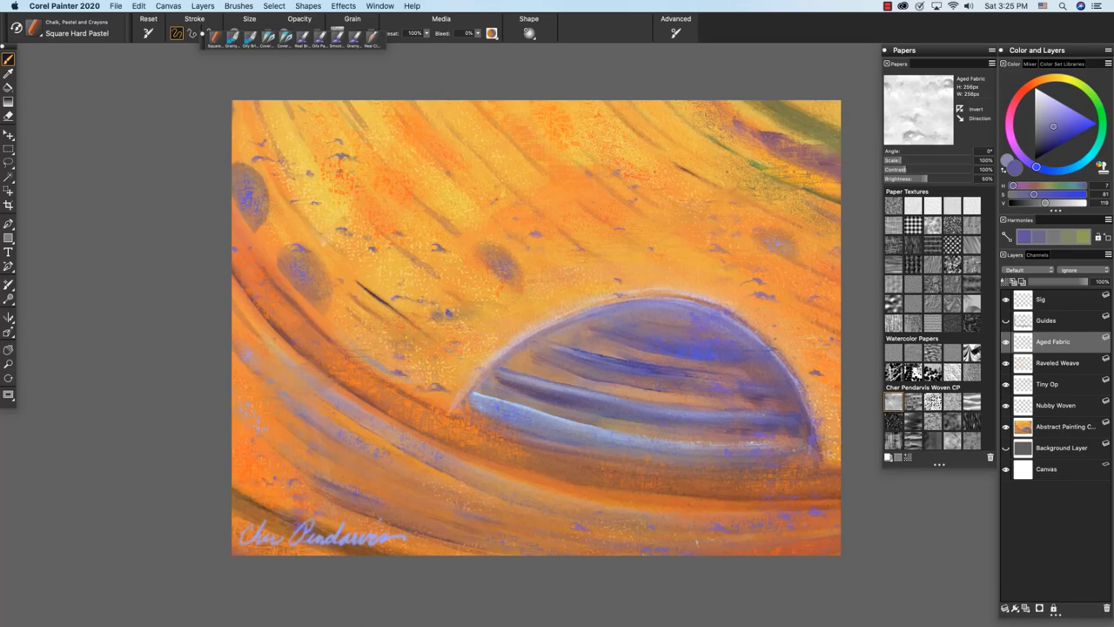